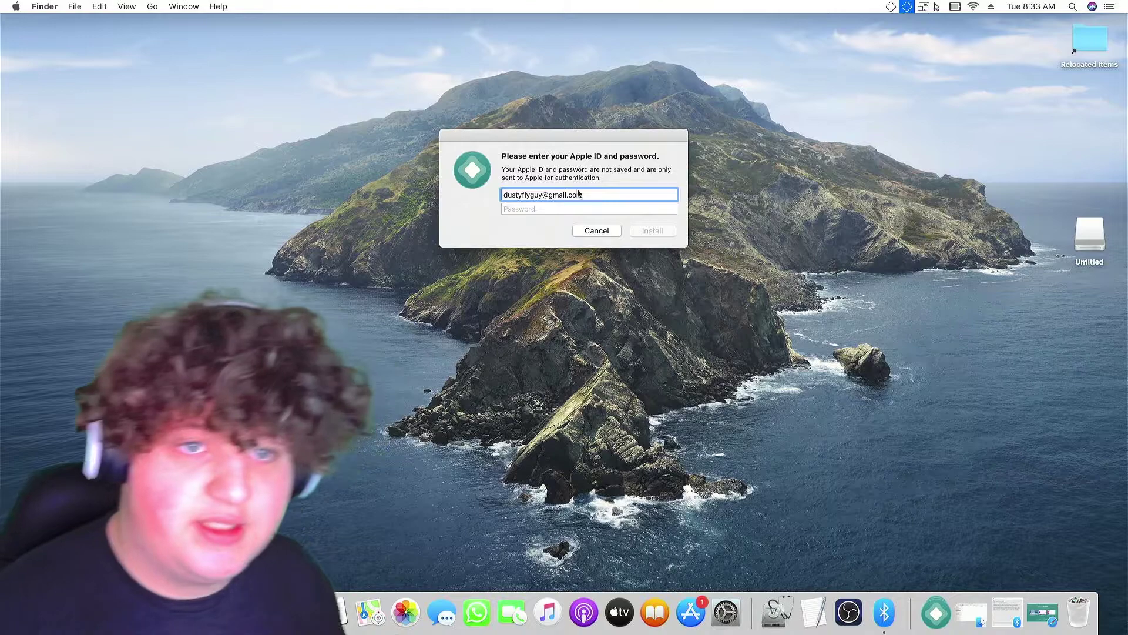
# Step: Submit the Apple ID password and continue installing despite the other-device warning
pyautogui.write('•')
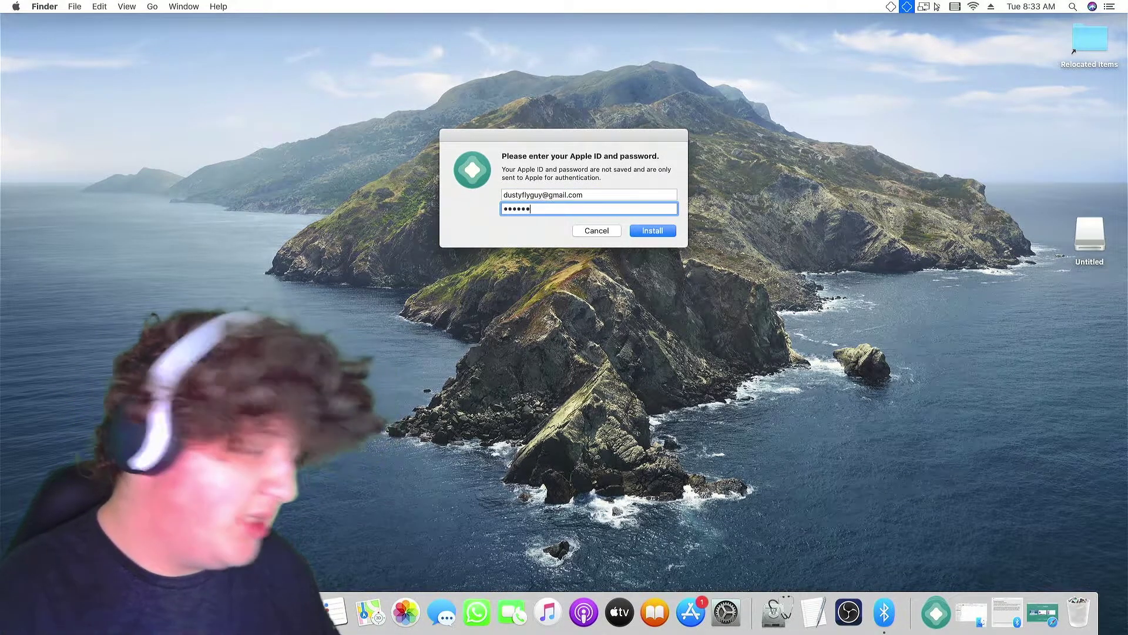
pyautogui.press('Return')
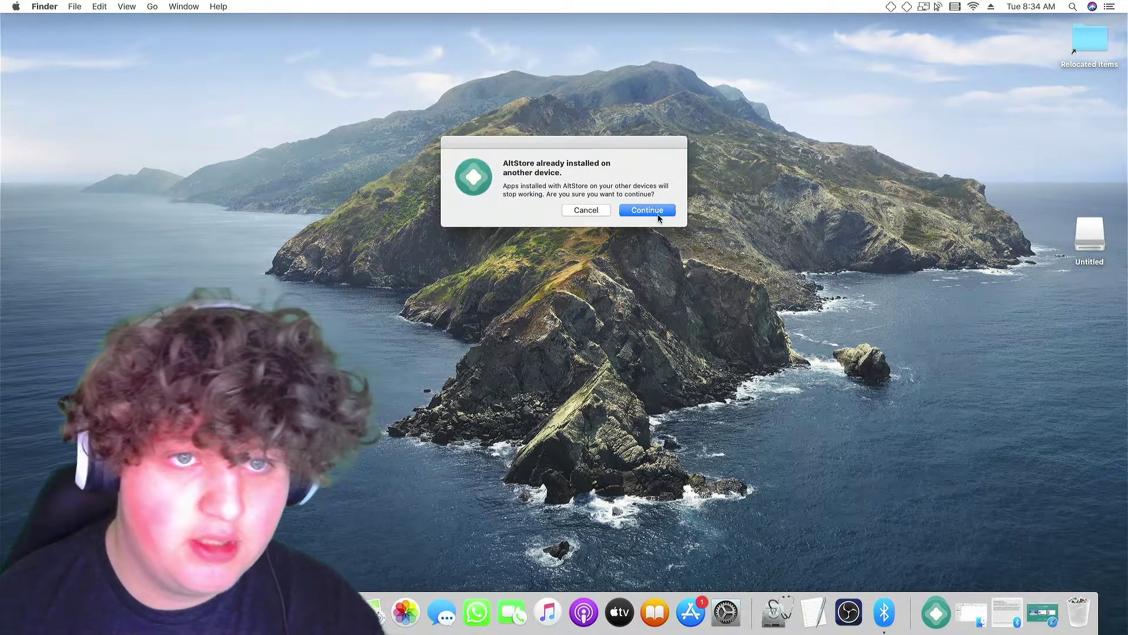
pyautogui.moveTo(503, 173); pyautogui.dragTo(580, 180)
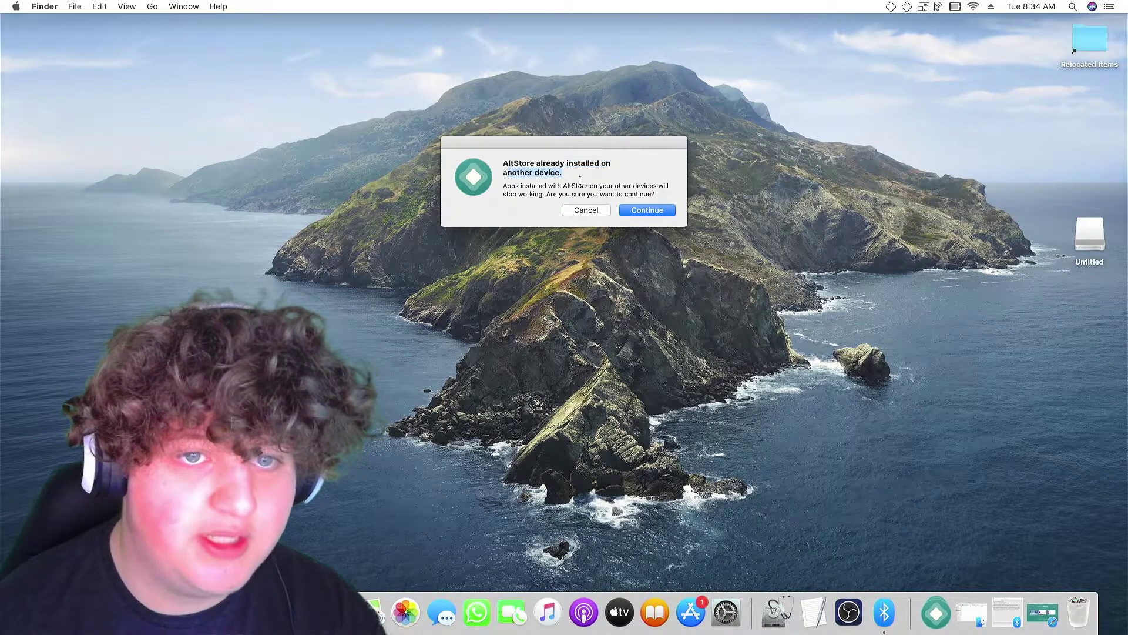
pyautogui.click(647, 210)
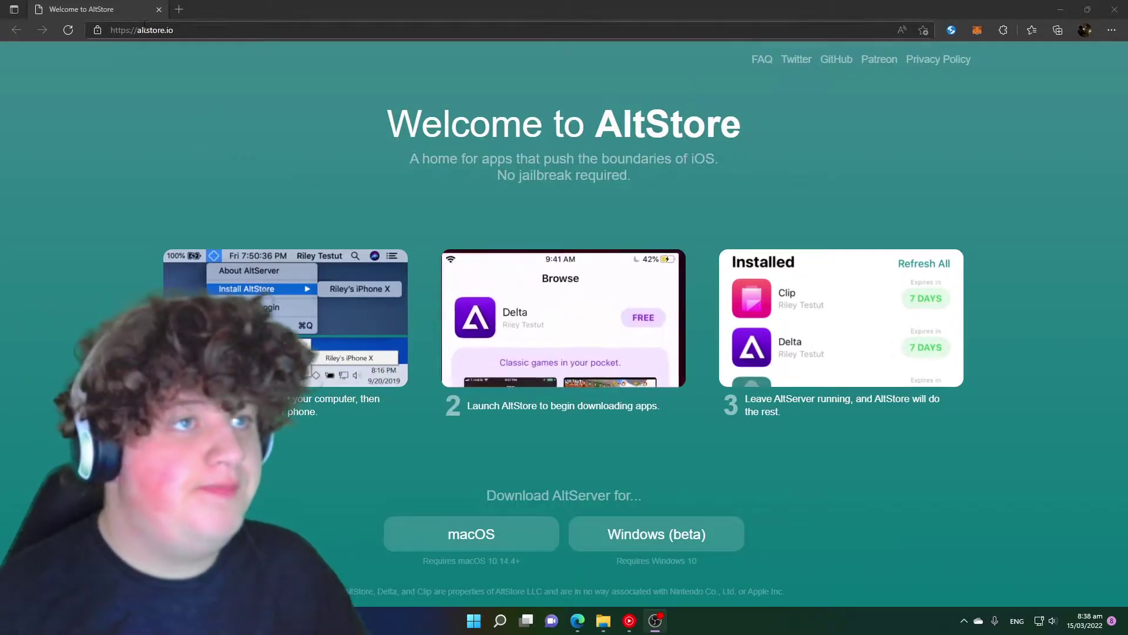
# Step: Download the Windows (beta) AltServer installer from altstore.io
pyautogui.click(217, 30)
pyautogui.click(49, 191)
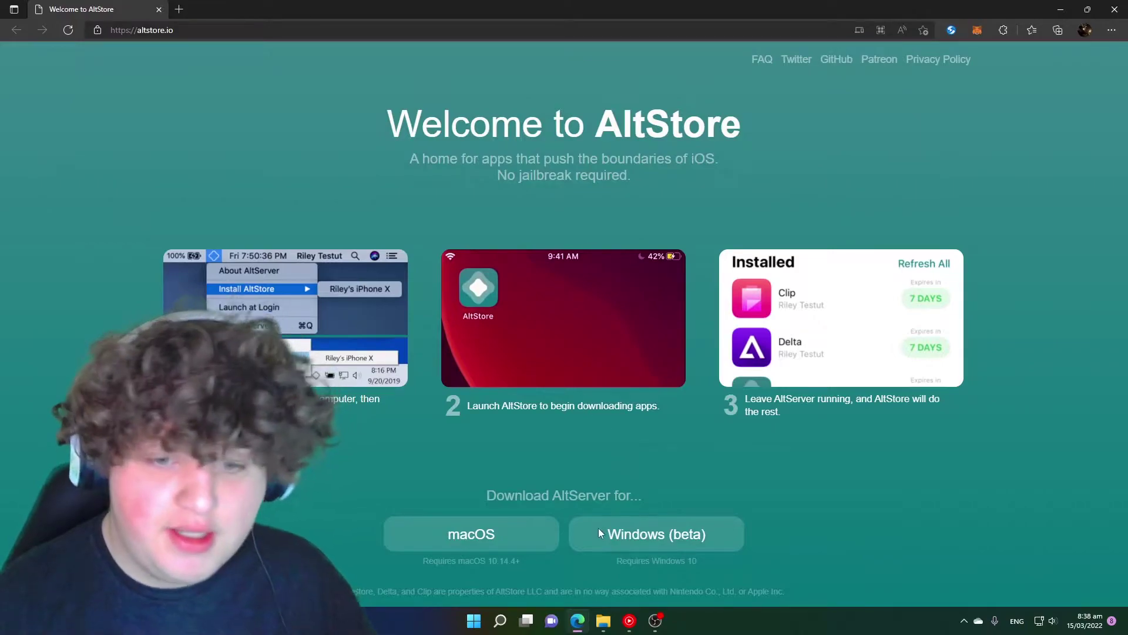
pyautogui.moveTo(486, 496); pyautogui.dragTo(610, 501)
pyautogui.click(629, 538)
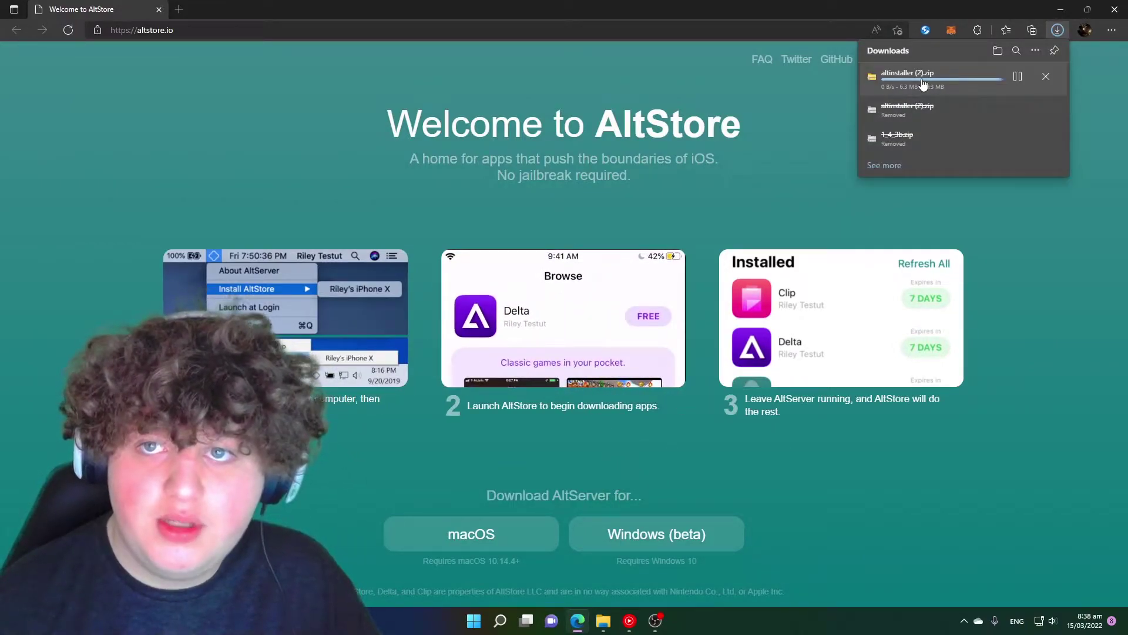
# Step: Run setup from altinstaller (2).zip and complete the installer wizard with default settings
pyautogui.click(899, 81)
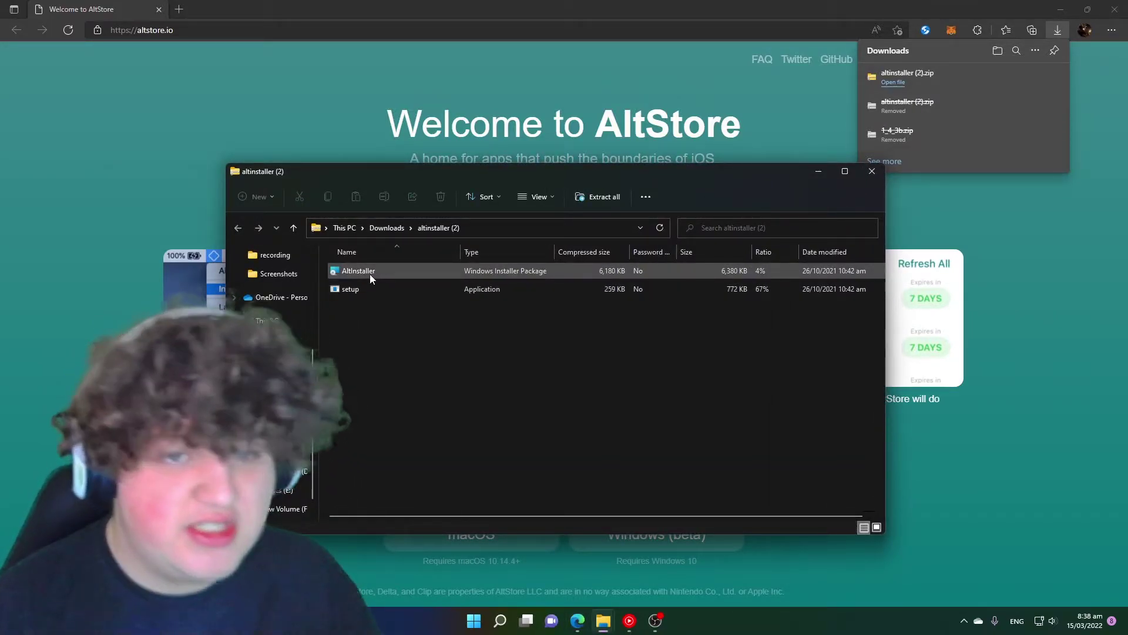
pyautogui.doubleClick(365, 287)
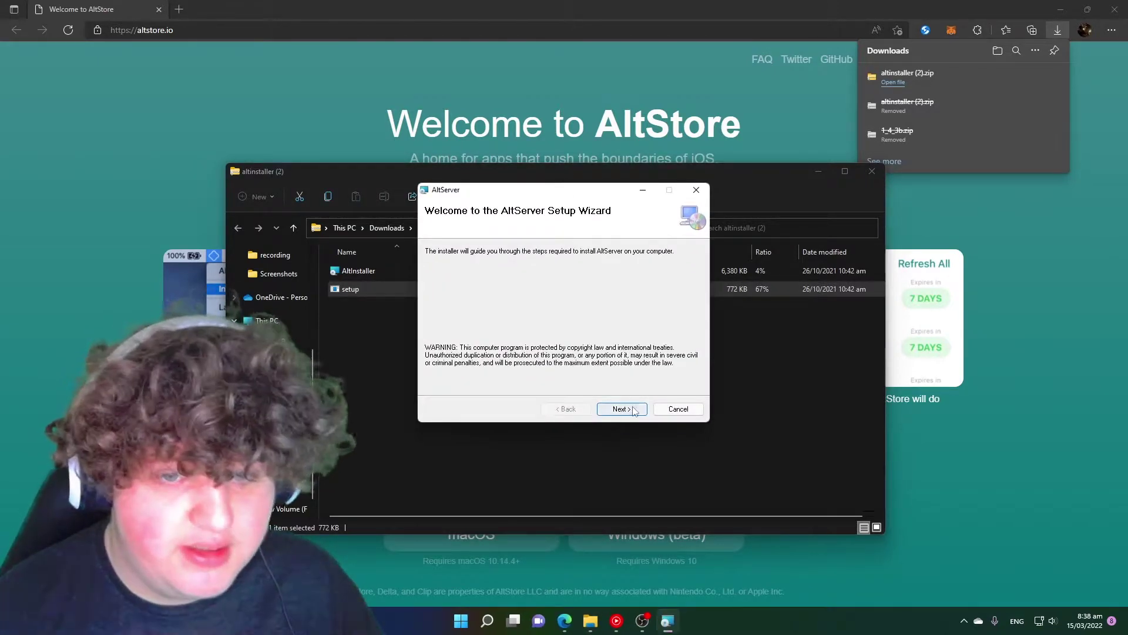
pyautogui.click(627, 412)
pyautogui.click(622, 409)
pyautogui.click(622, 409)
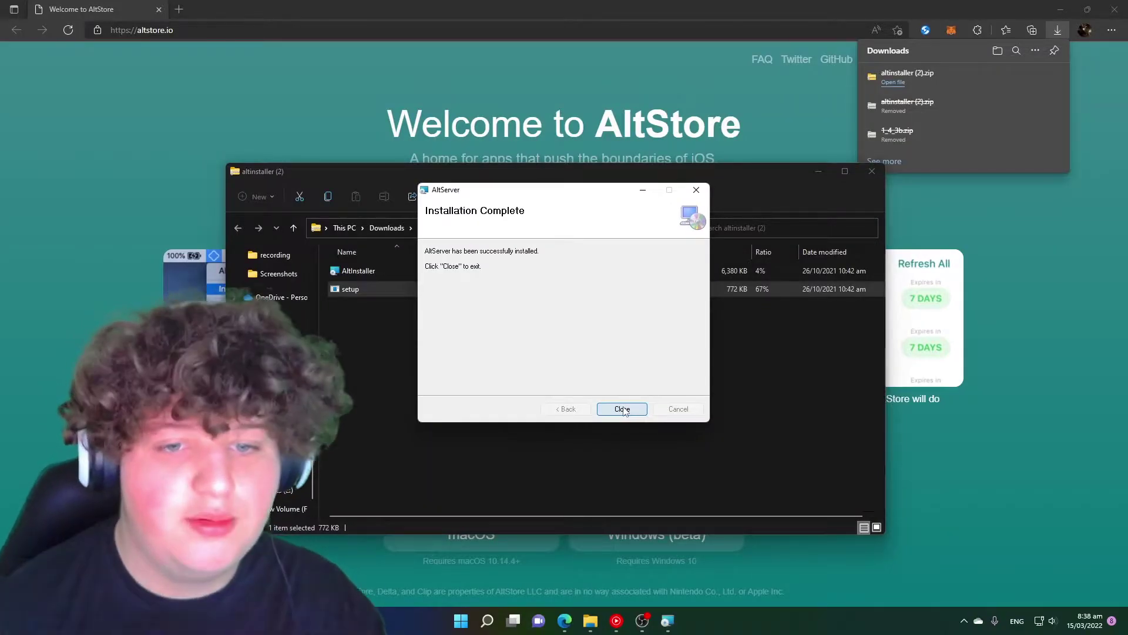
pyautogui.click(618, 408)
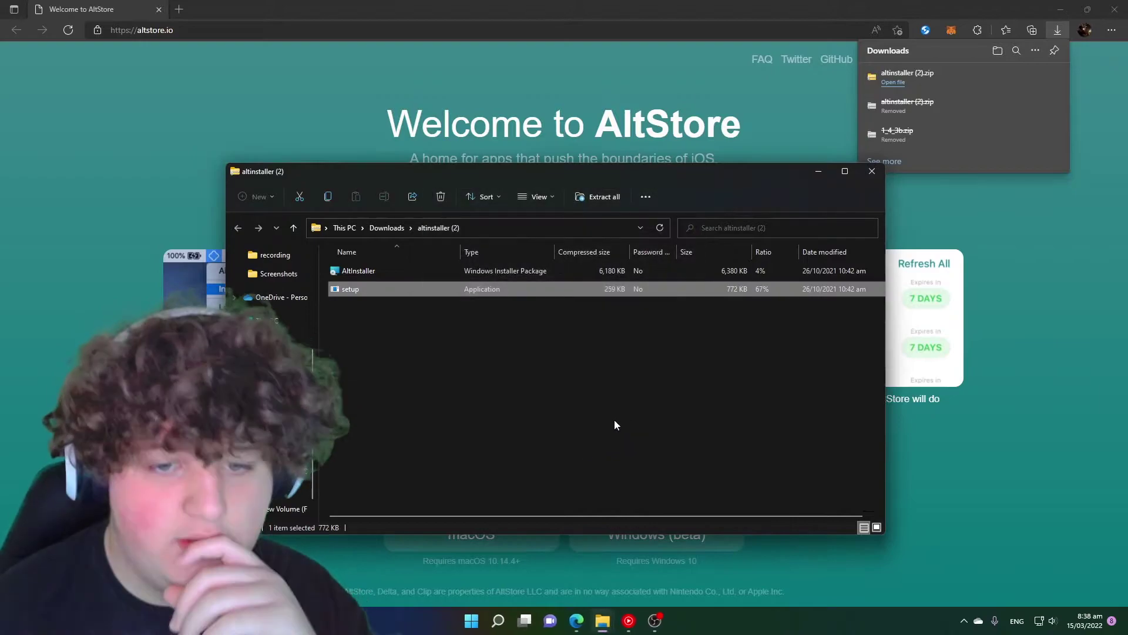
# Step: Launch AltServer from the Start menu and close the installer folder and downloads list
pyautogui.click(472, 620)
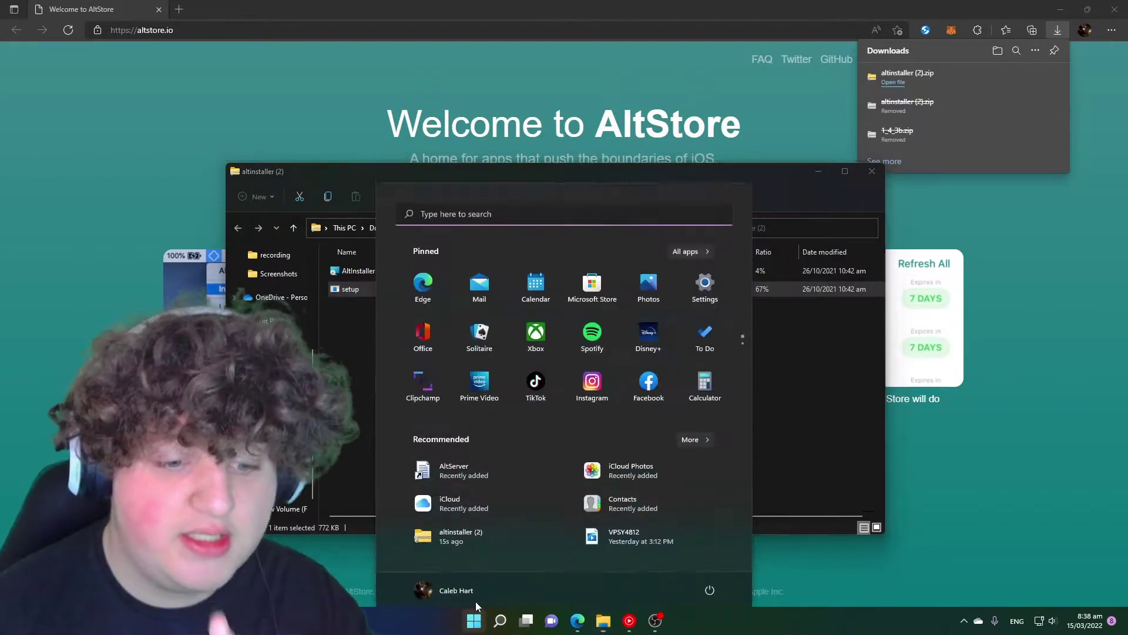
pyautogui.click(481, 457)
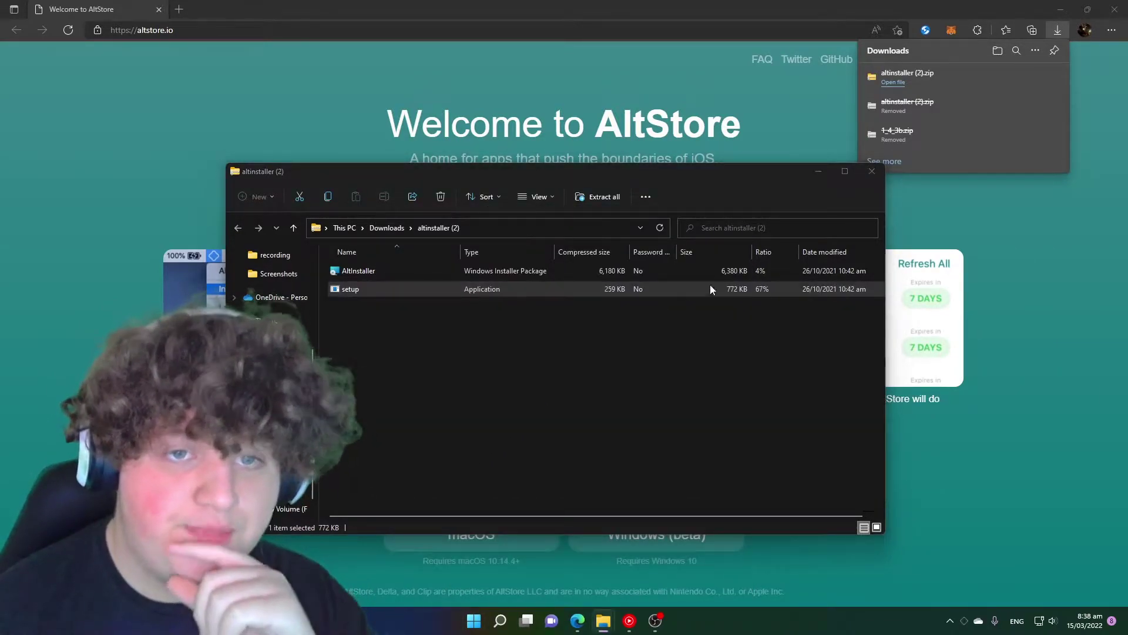
pyautogui.click(869, 171)
pyautogui.click(802, 119)
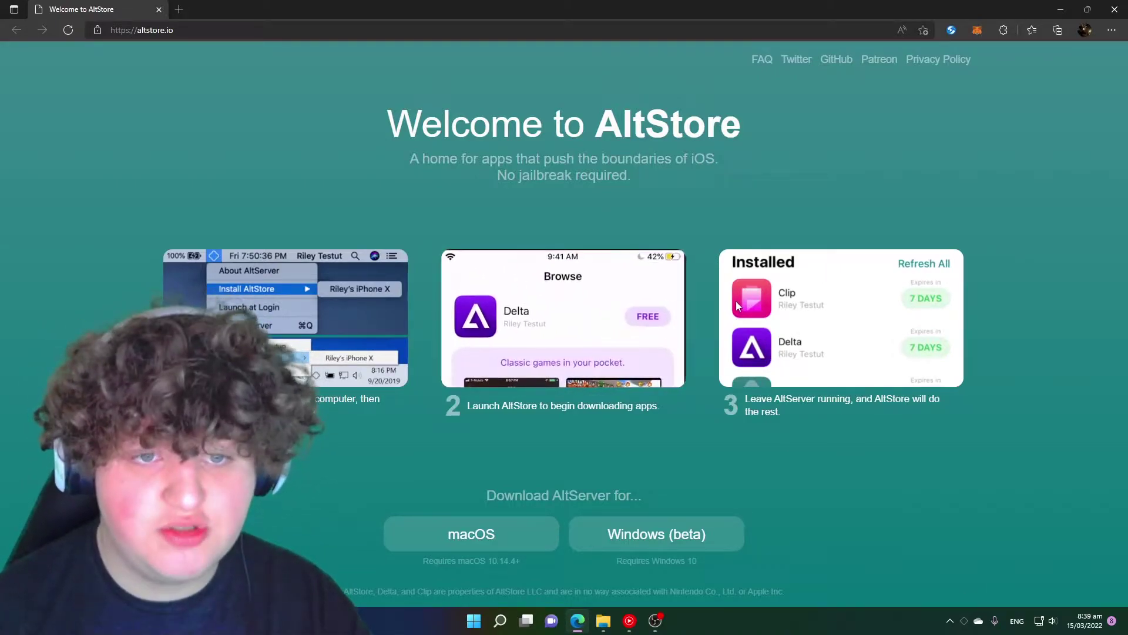
pyautogui.click(483, 622)
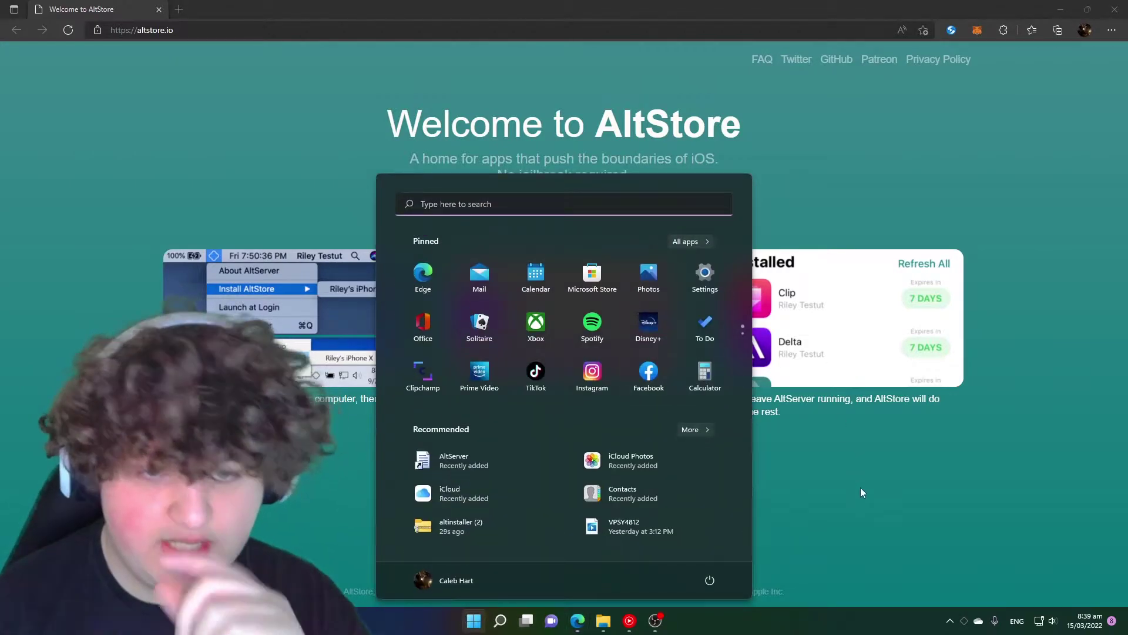
pyautogui.click(861, 488)
# Step: From AltServer's tray icon, choose Install AltStore onto the connected iPad
pyautogui.click(951, 624)
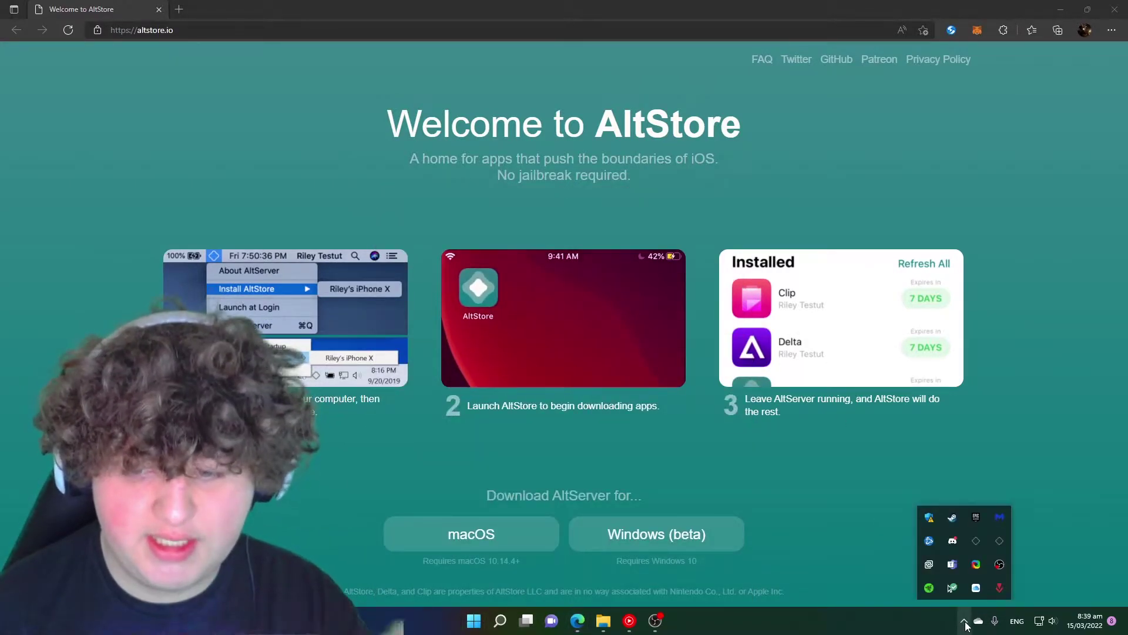
pyautogui.click(1006, 541)
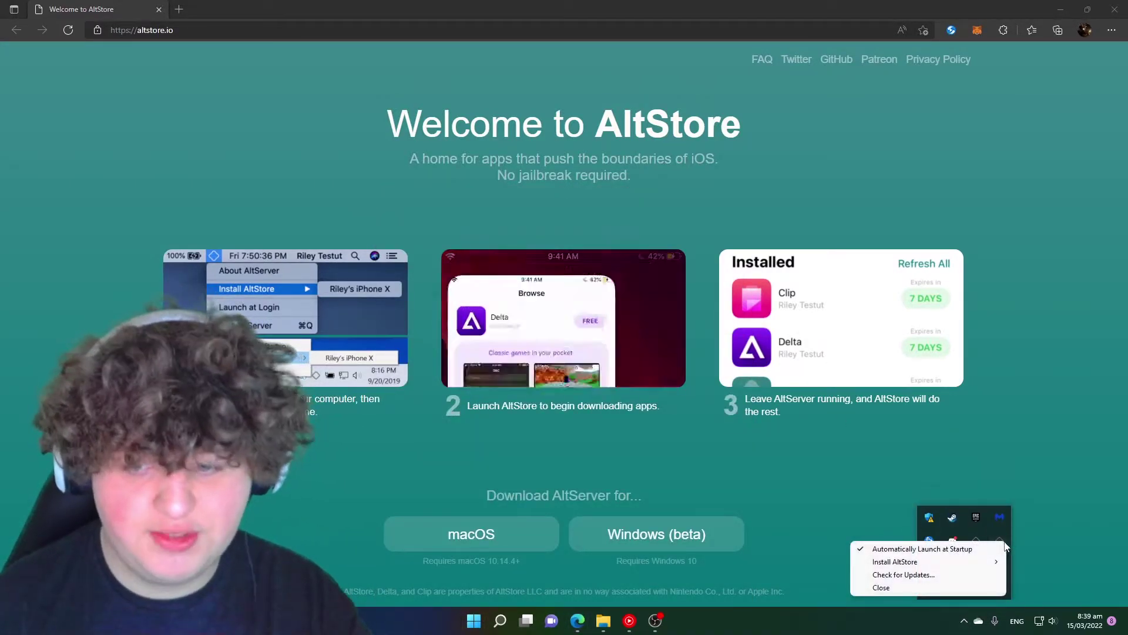
pyautogui.click(1002, 536)
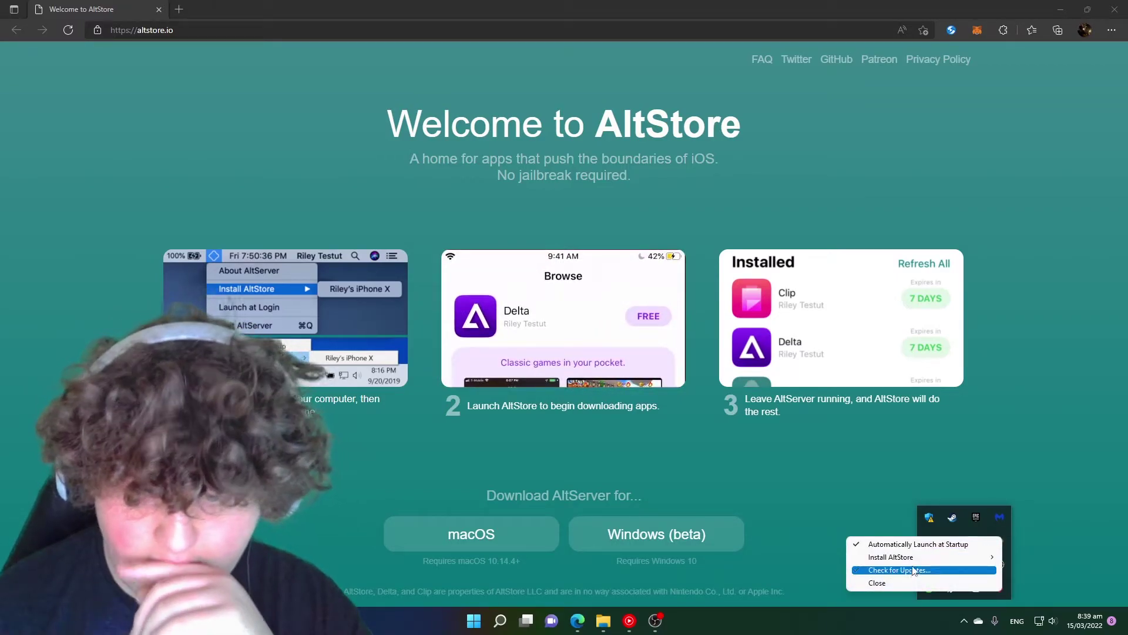
pyautogui.moveTo(921, 557)
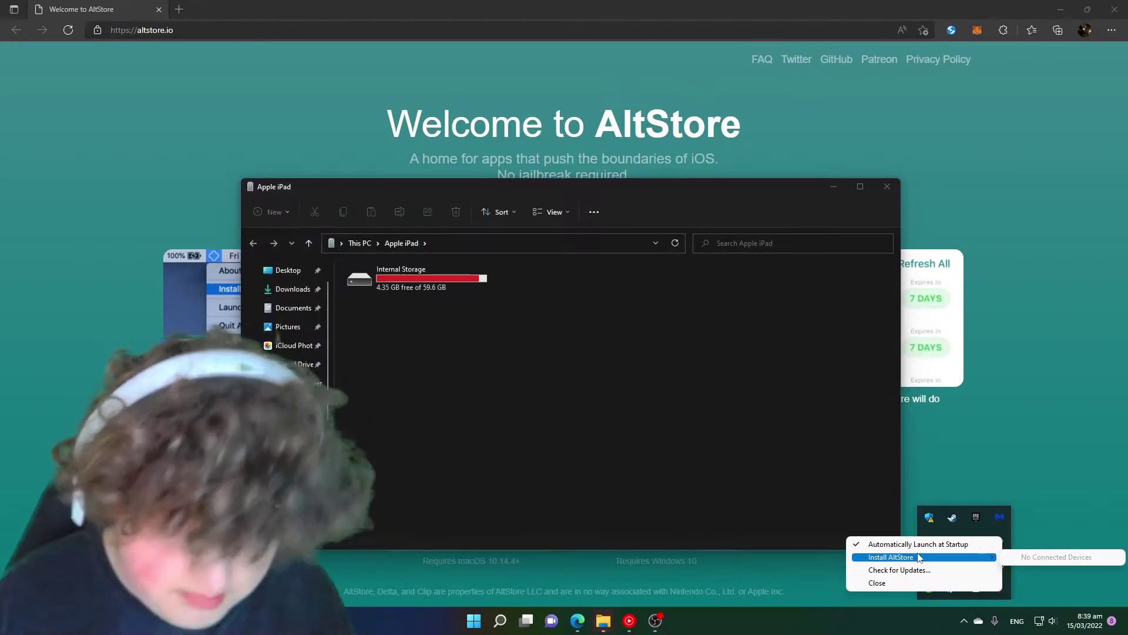
pyautogui.click(830, 186)
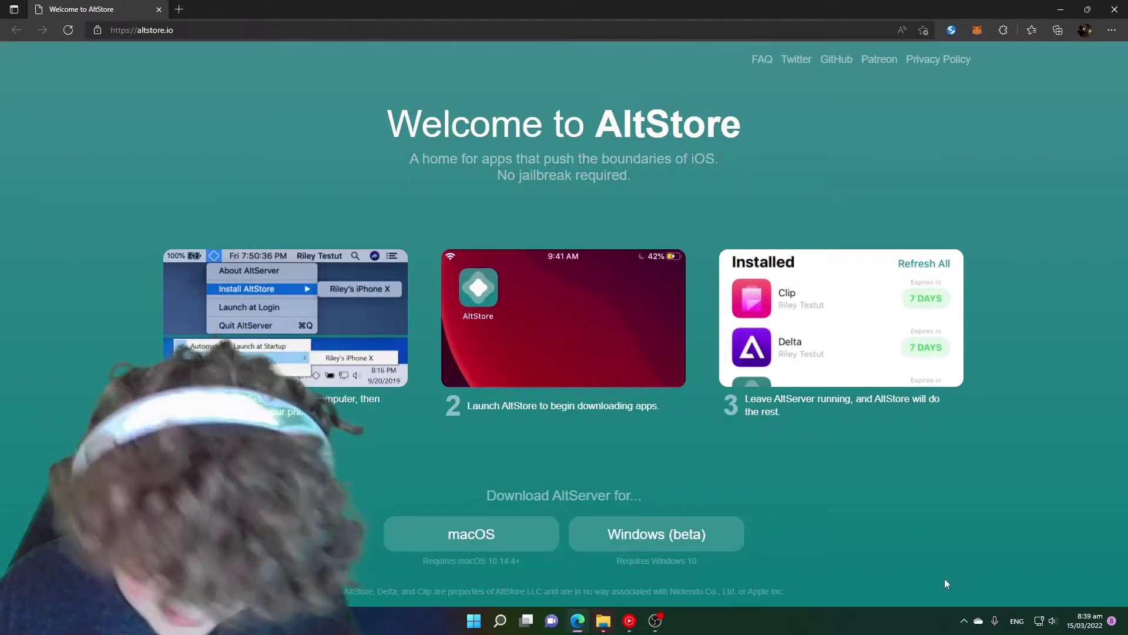
pyautogui.click(964, 621)
pyautogui.click(1000, 534)
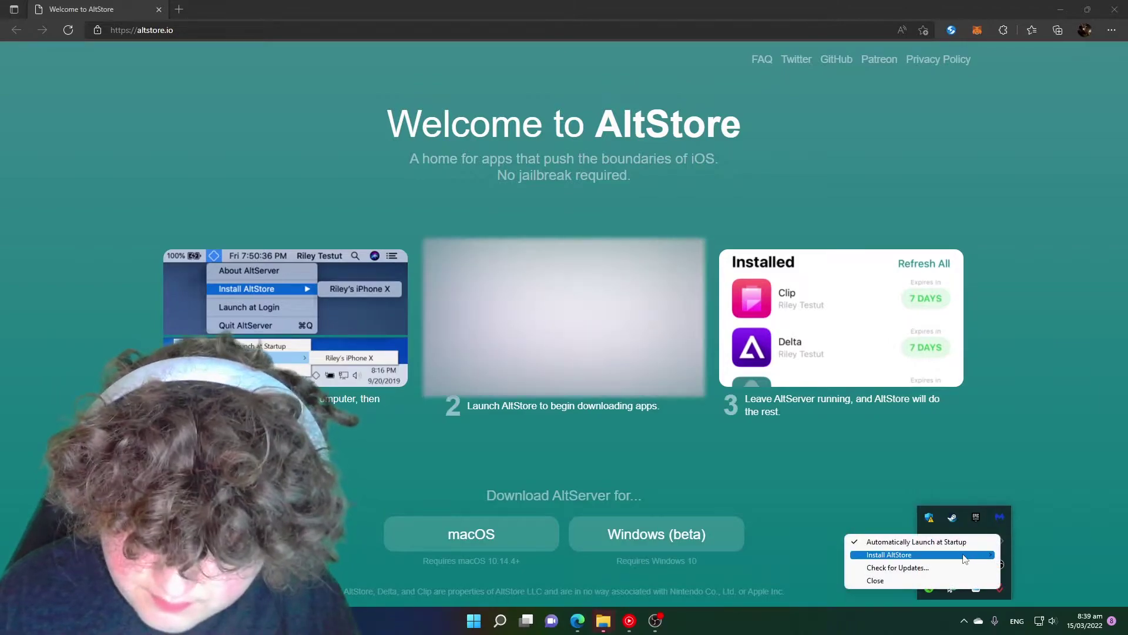
pyautogui.click(1018, 554)
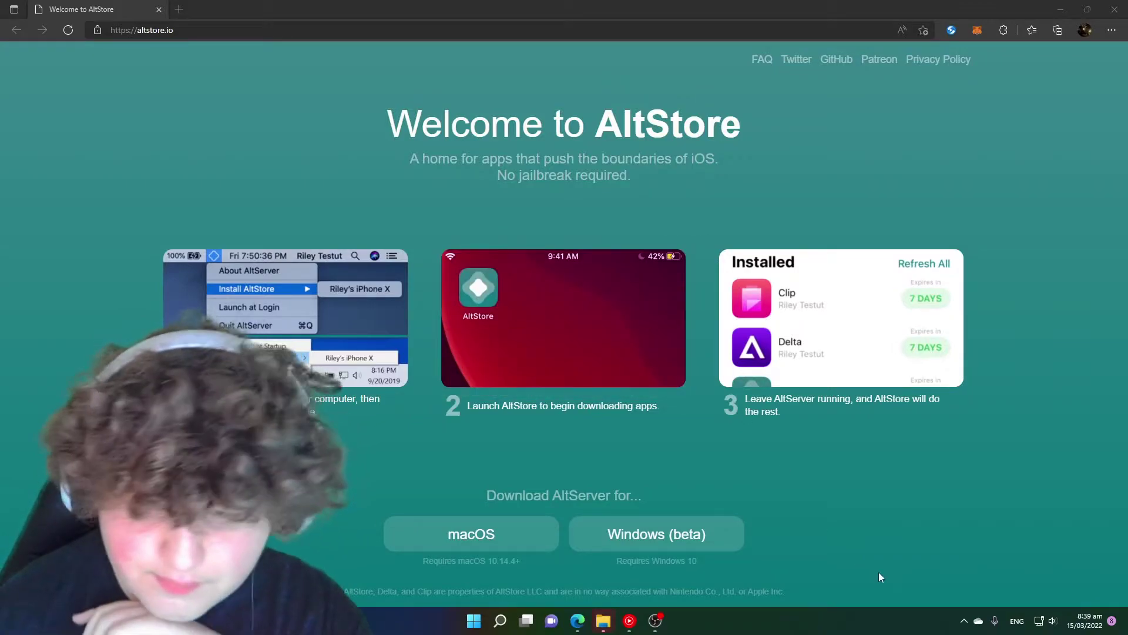
# Step: Accept the AltStore other-device warning and dismiss the installing notification
pyautogui.click(964, 621)
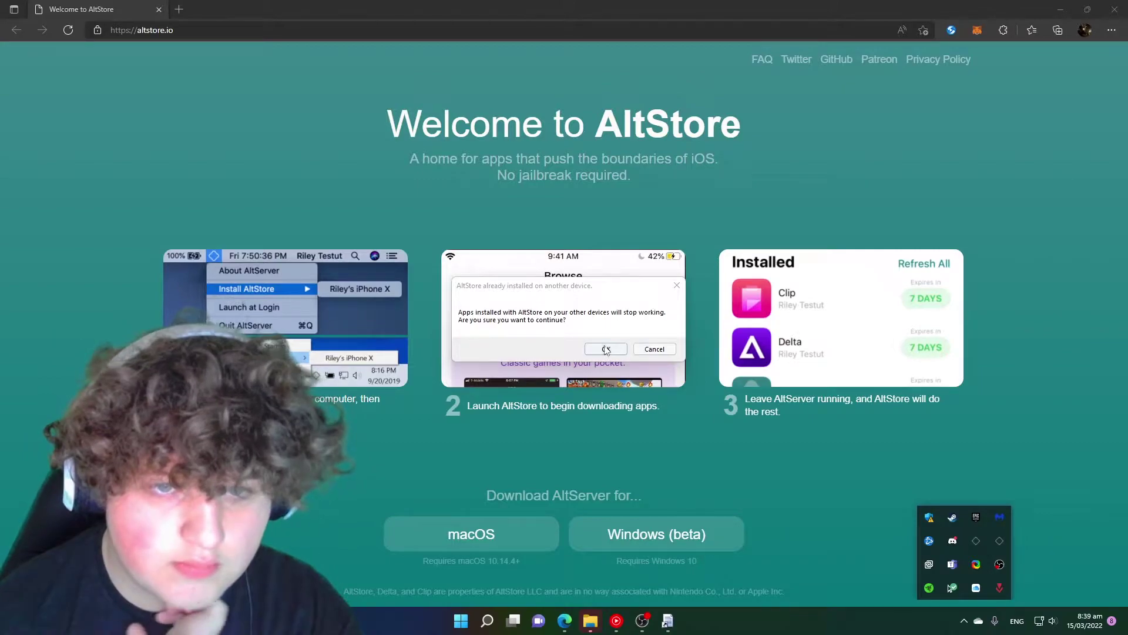
pyautogui.click(704, 312)
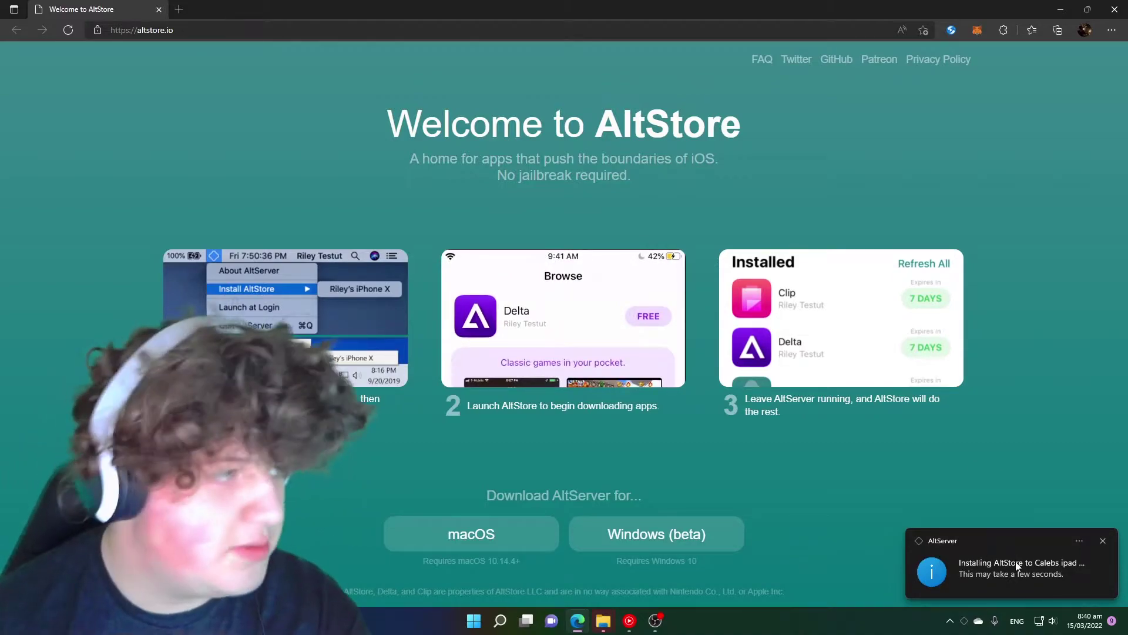
pyautogui.click(1103, 541)
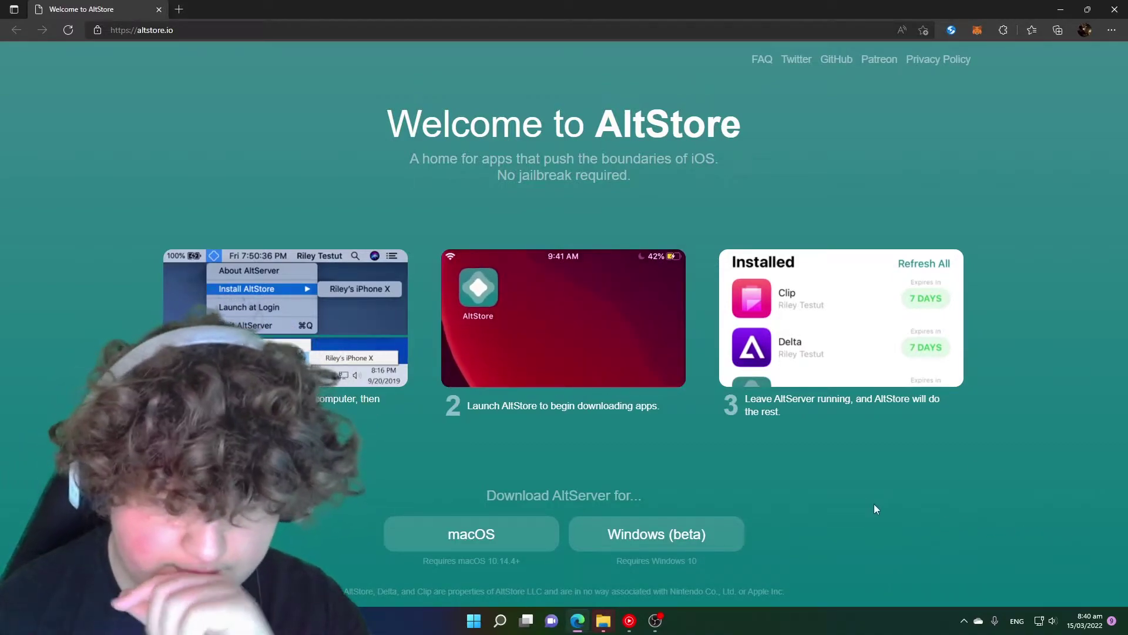
pyautogui.moveTo(599, 631)
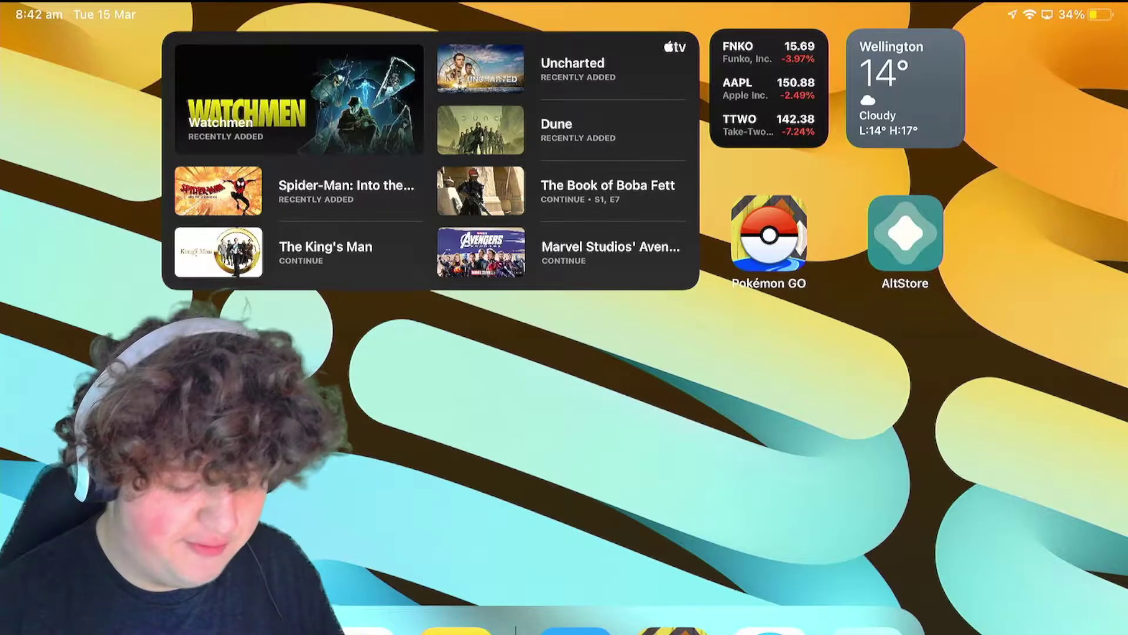
# Step: Search the iPad browser for 'dolphion iosdownload' and open the DolphiniOS website
pyautogui.moveTo(882, 411); pyautogui.dragTo(293, 412)
pyautogui.click(316, 254)
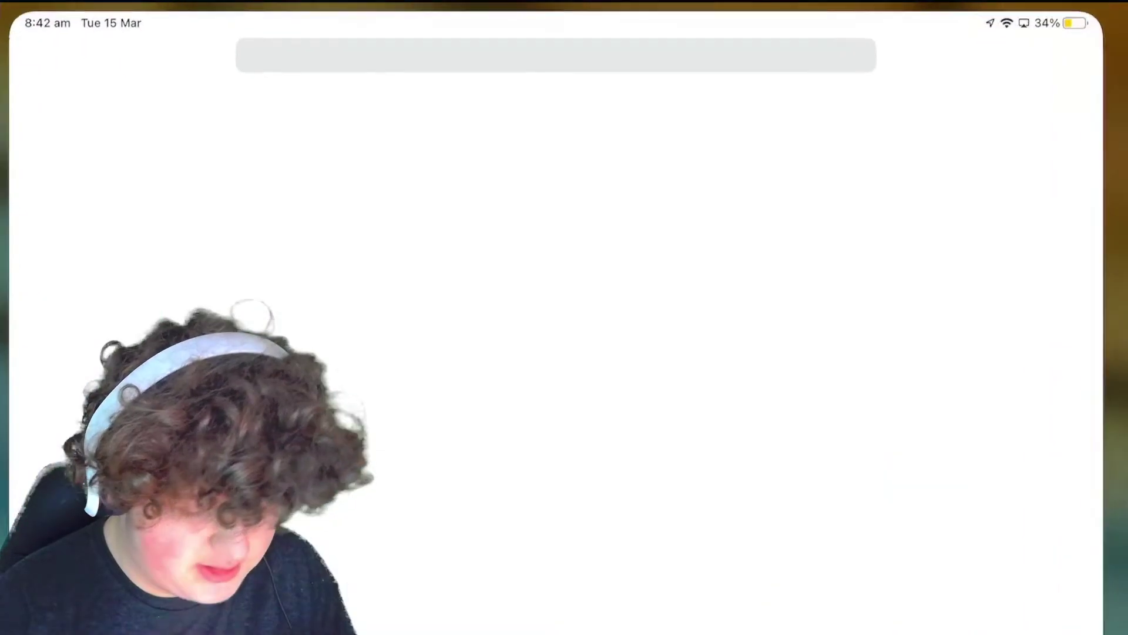
pyautogui.click(556, 55)
pyautogui.write('dol')
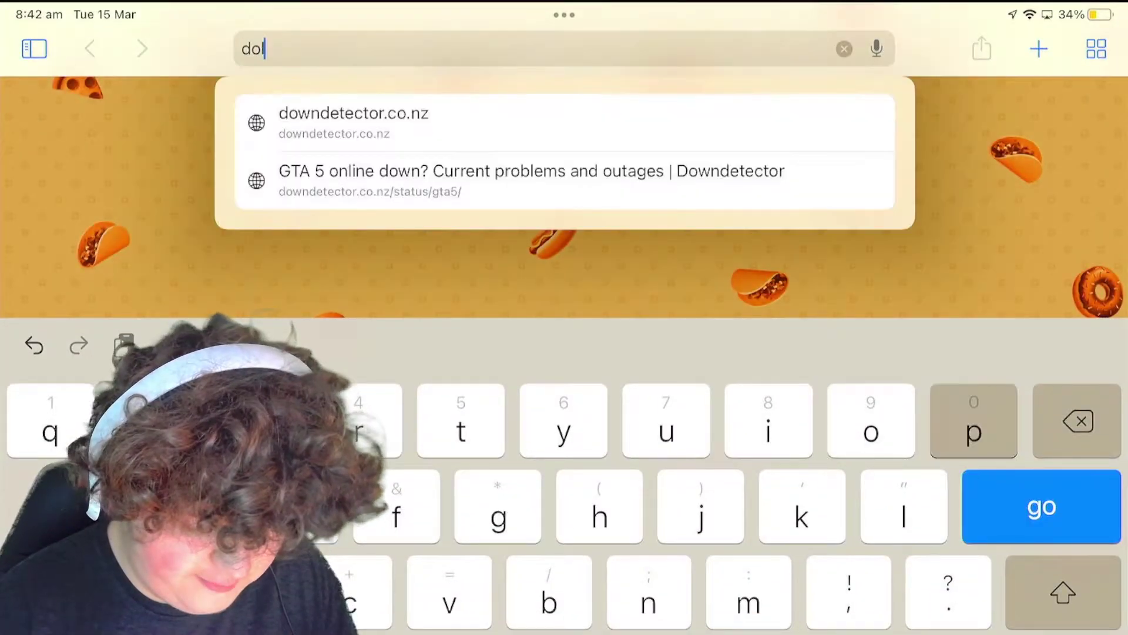
pyautogui.write('phion iosdownload')
pyautogui.press('Return')
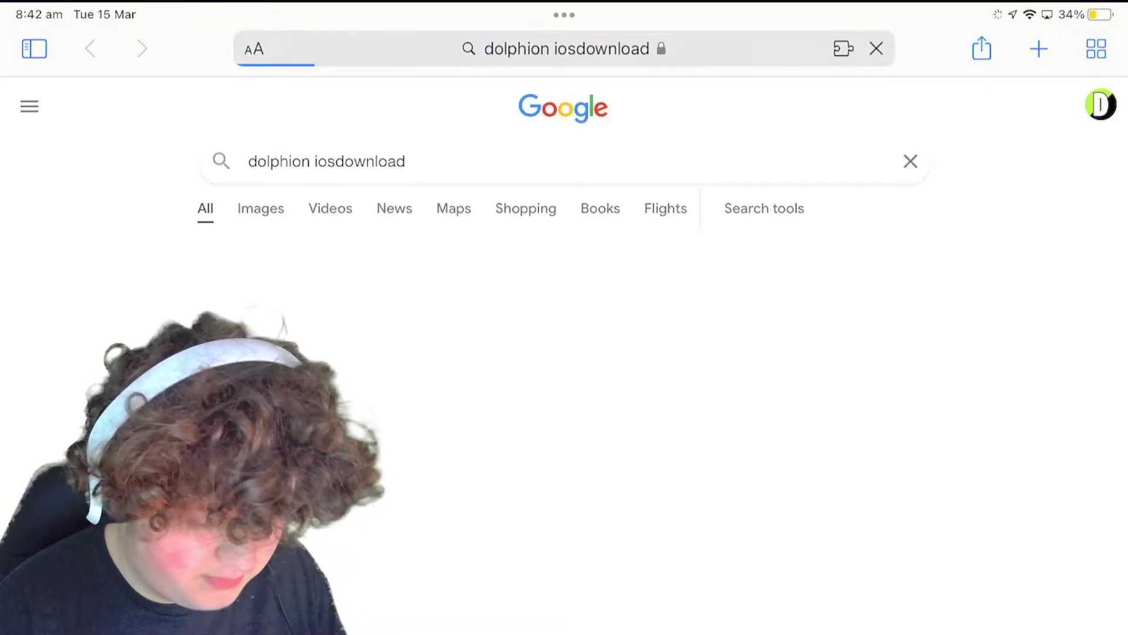
pyautogui.click(341, 370)
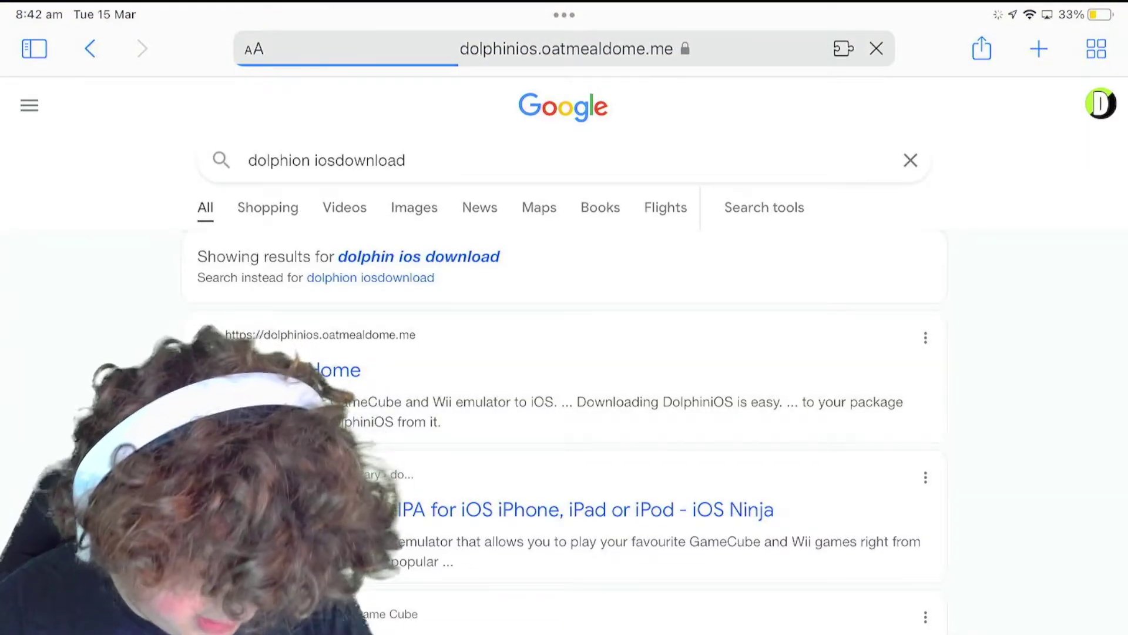
# Step: Download DolphiniOS-NJB-Single-3.1.1-129.ipa for iOS 14.4+ and view its progress in Files
pyautogui.scroll(-5, 705, 352)
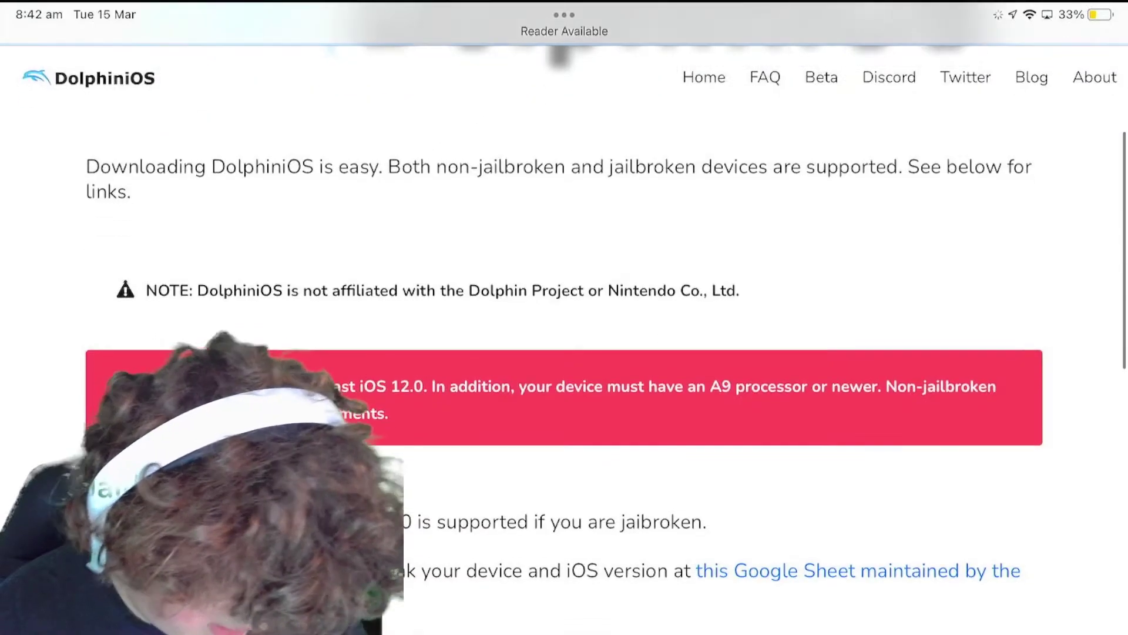
pyautogui.scroll(-4, 564, 353)
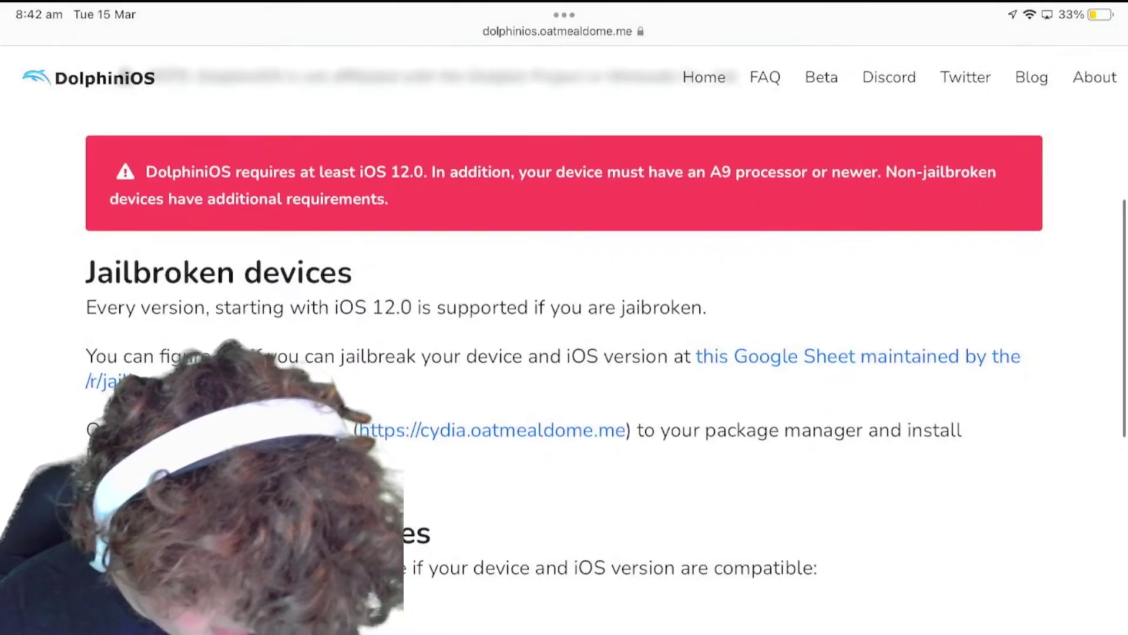
pyautogui.scroll(-10, 705, 353)
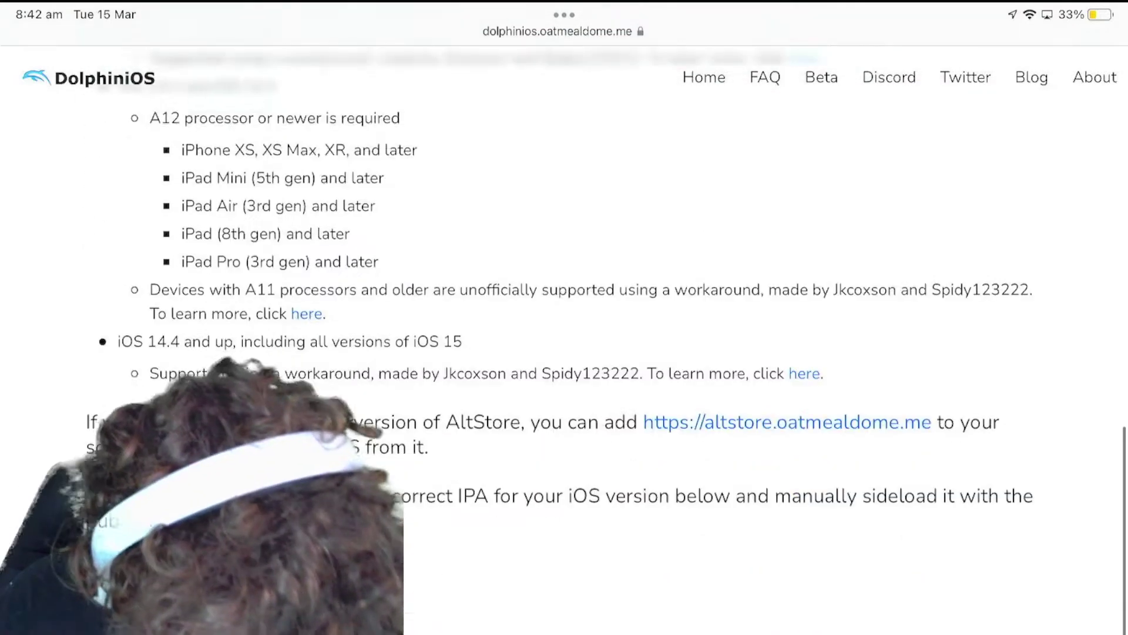
pyautogui.scroll(1, 607, 340)
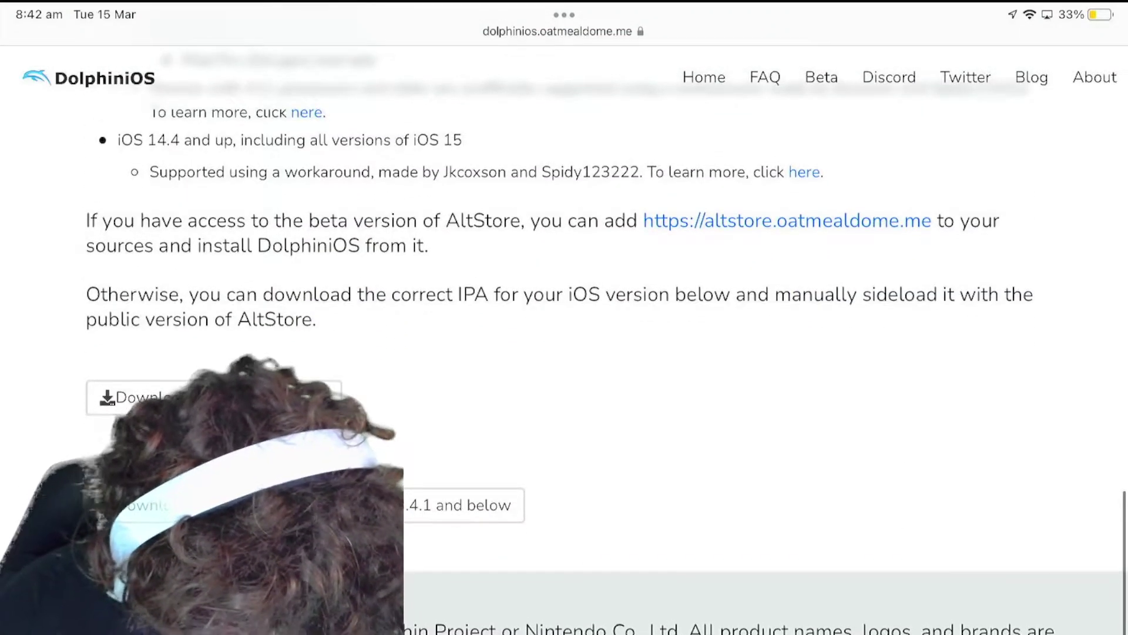
pyautogui.click(214, 397)
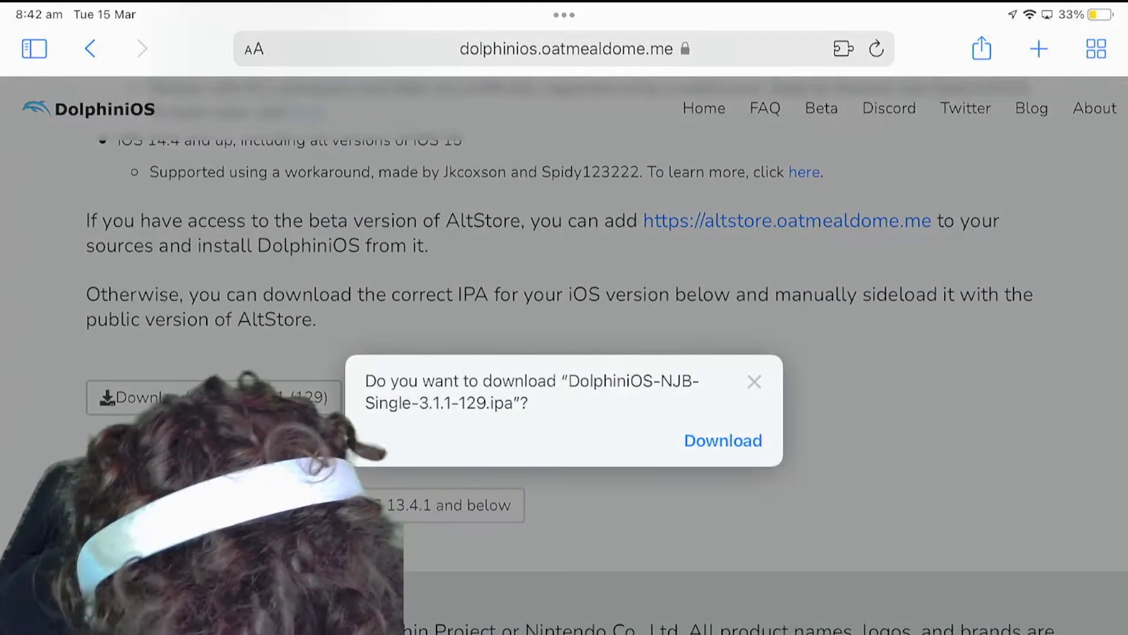
pyautogui.click(722, 441)
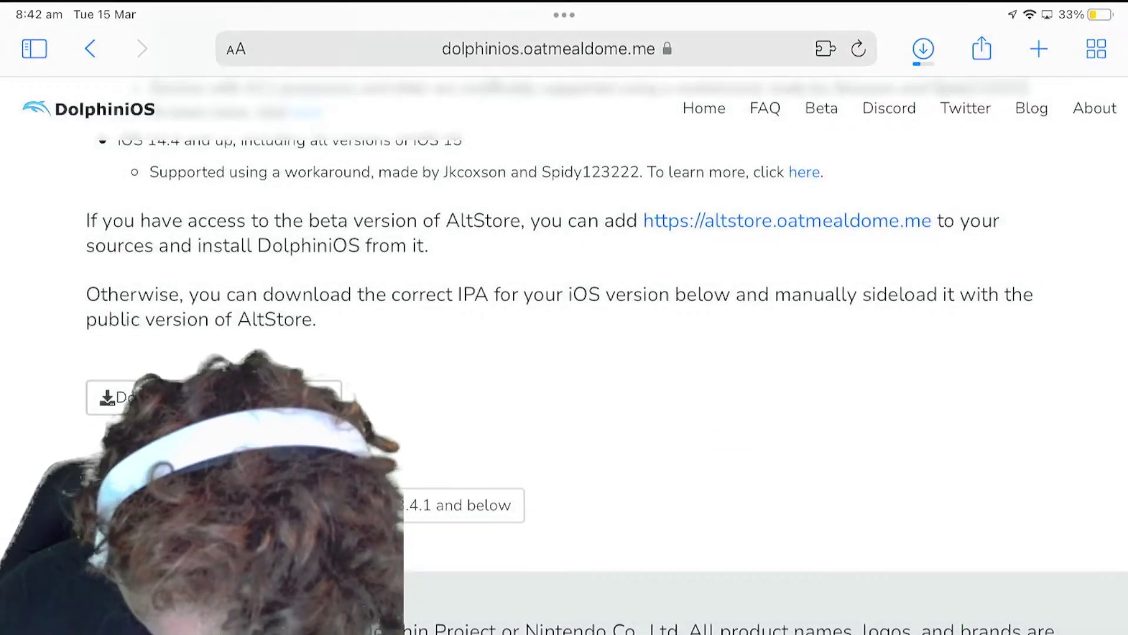
pyautogui.scroll(10, 565, 352)
pyautogui.click(923, 48)
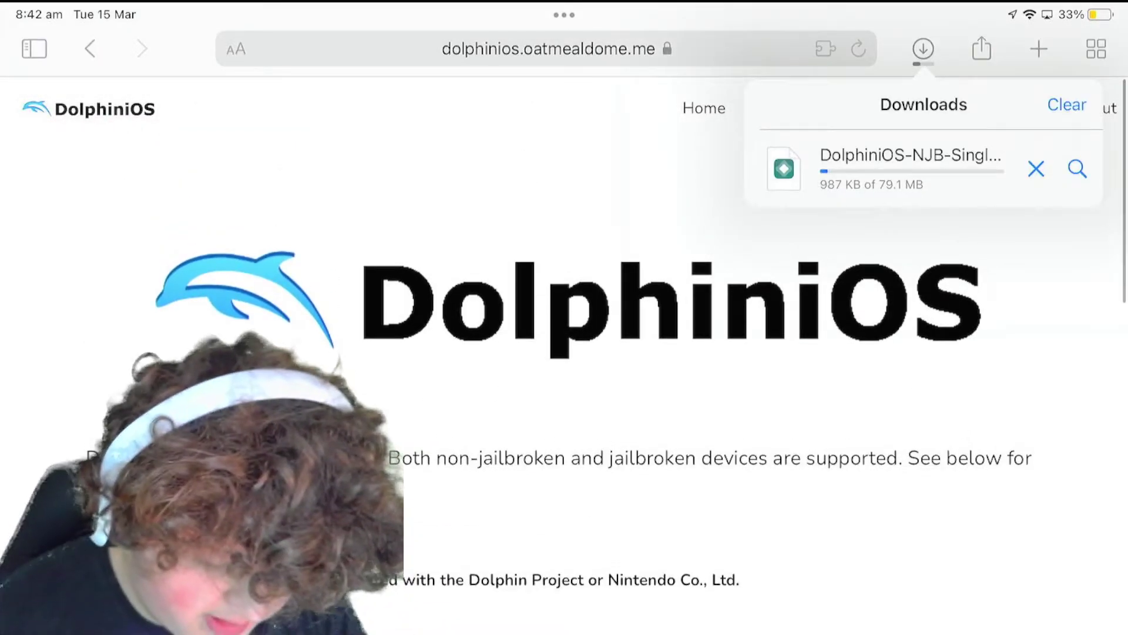
pyautogui.click(1077, 169)
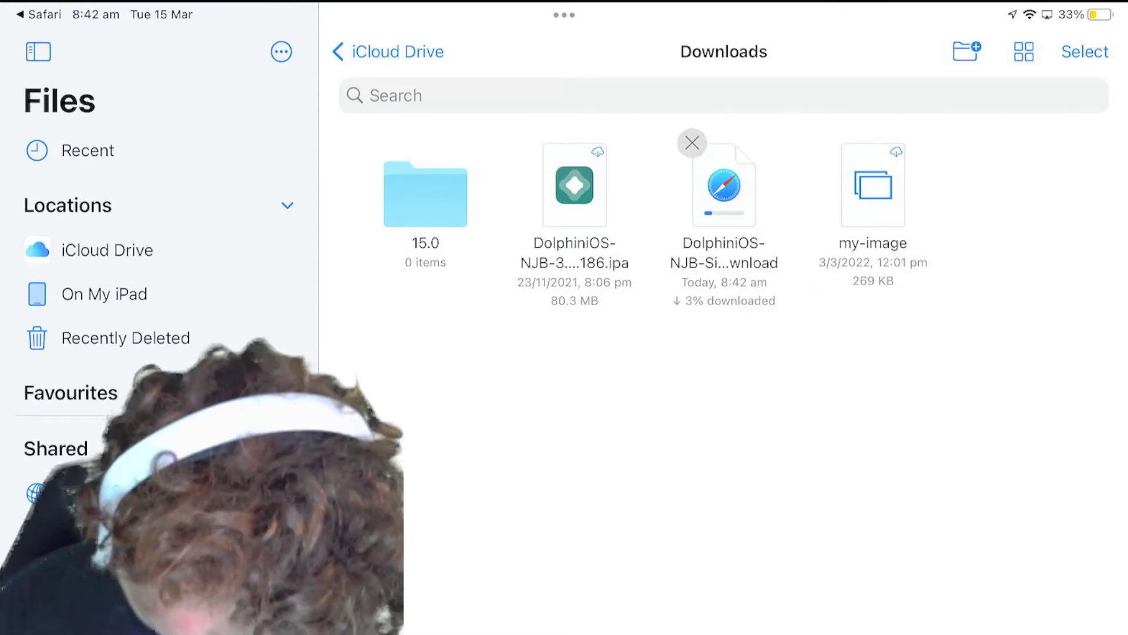
# Step: Dismiss the Untrusted Developer alert and open Settings › General to trust the developer
pyautogui.press('super+h')
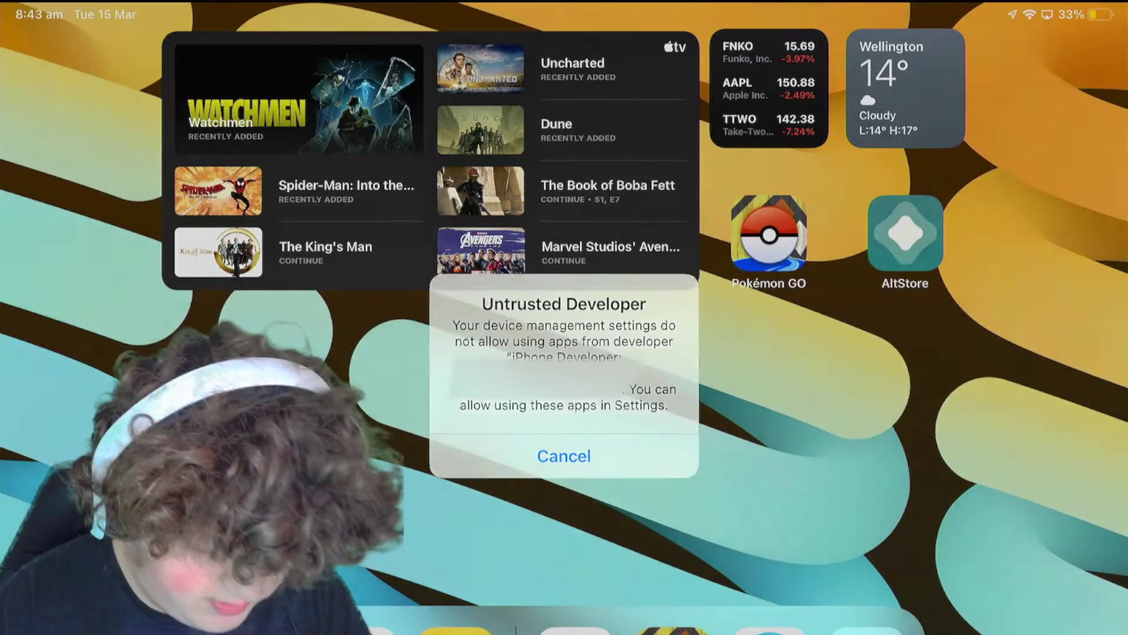
pyautogui.click(564, 456)
pyautogui.moveTo(823, 353); pyautogui.dragTo(294, 353)
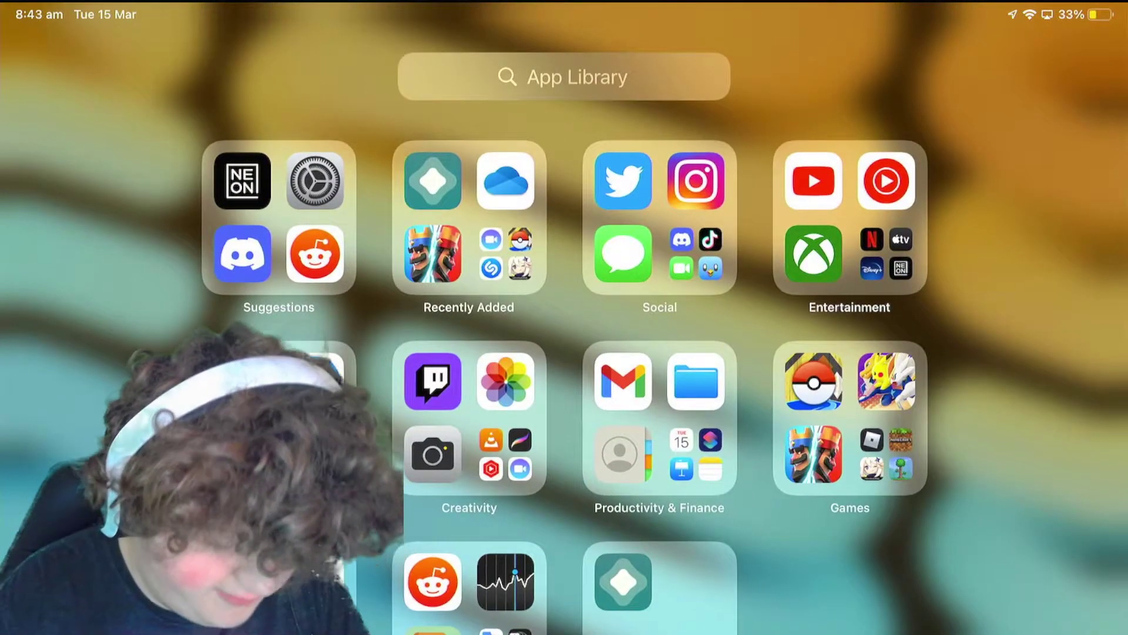
pyautogui.click(314, 180)
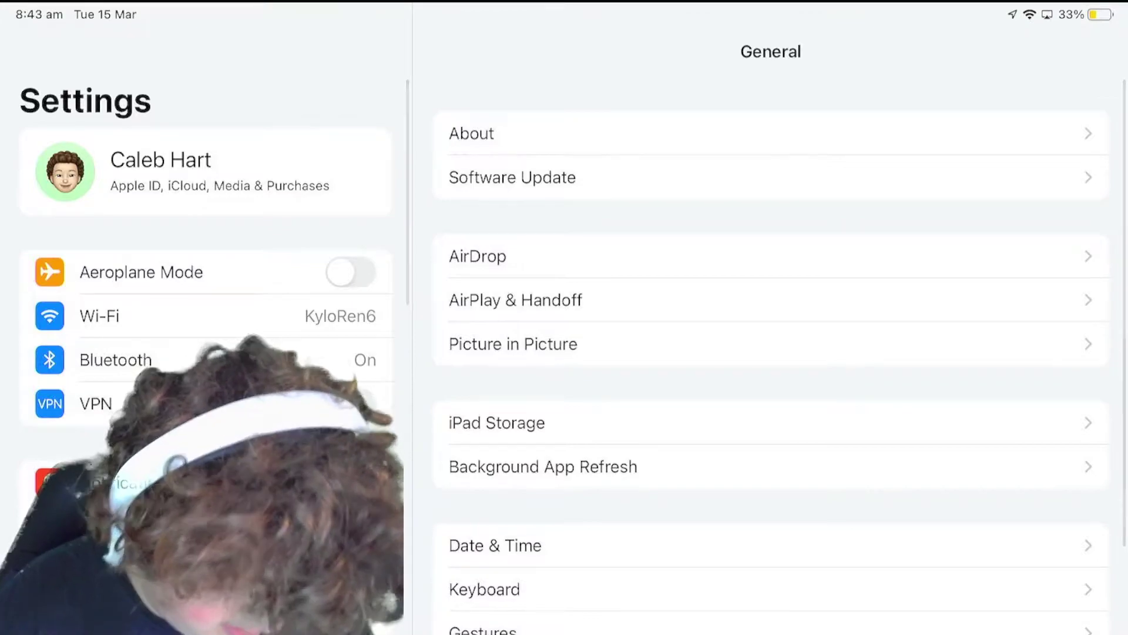
pyautogui.scroll(-2, 770, 353)
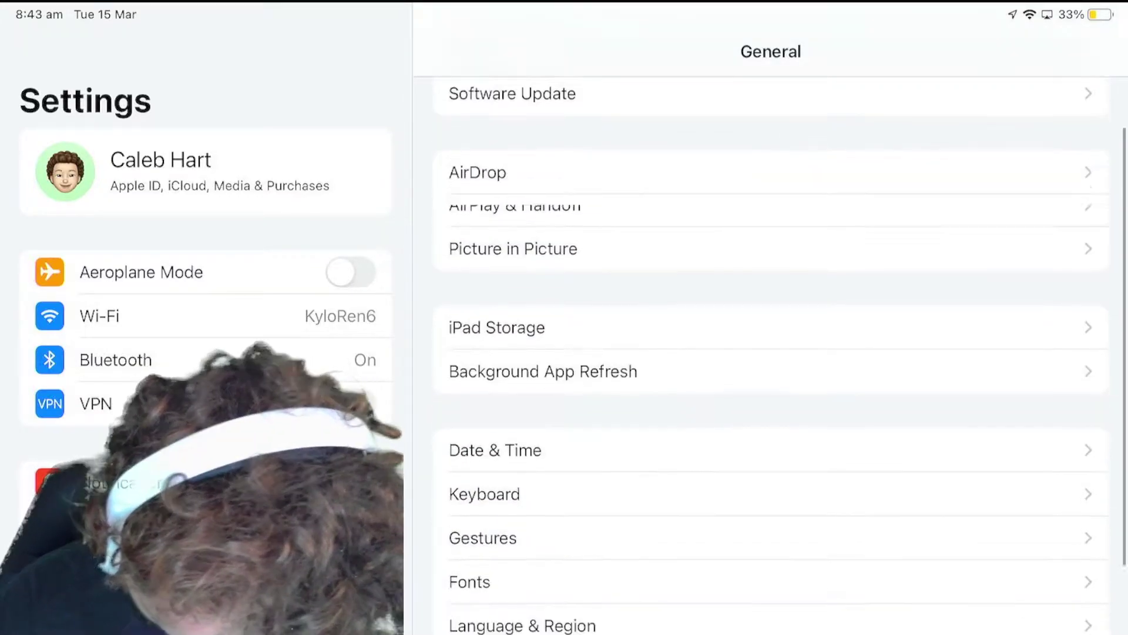
pyautogui.scroll(-5, 772, 353)
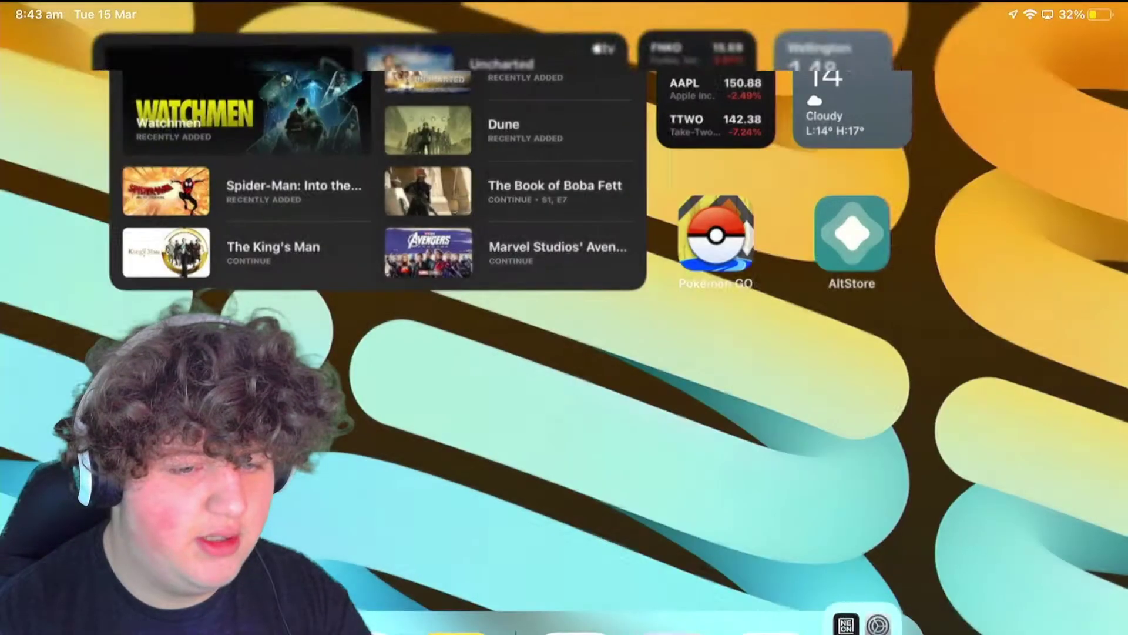
# Step: Open AltStore, answer its permission prompts, and add the DolphiniOS .ipa from Downloads
pyautogui.click(905, 233)
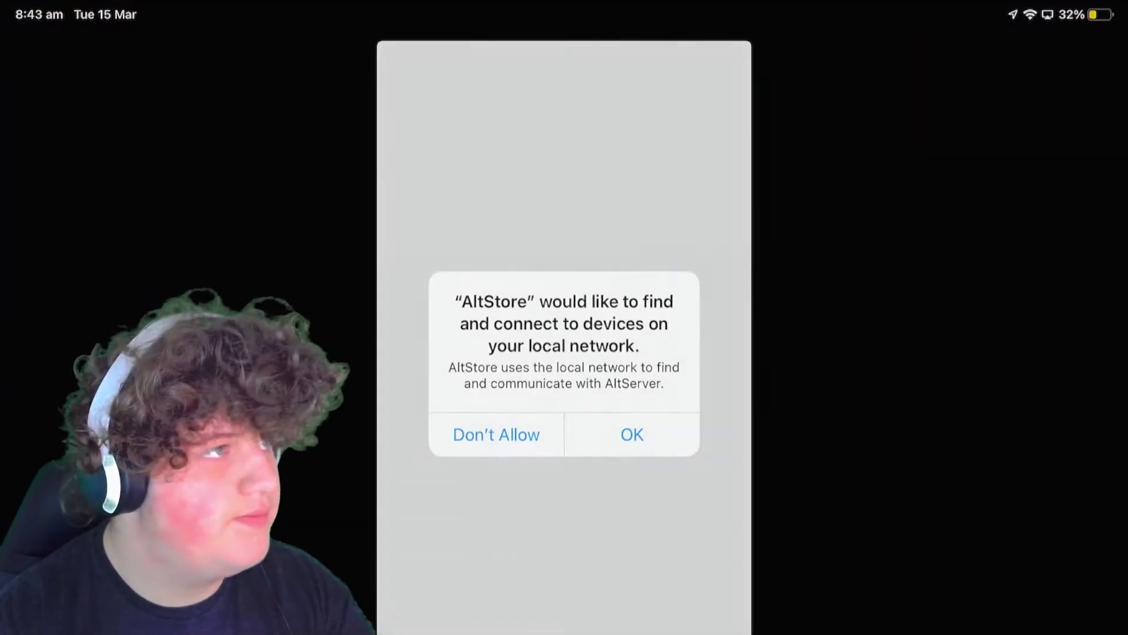
pyautogui.click(633, 433)
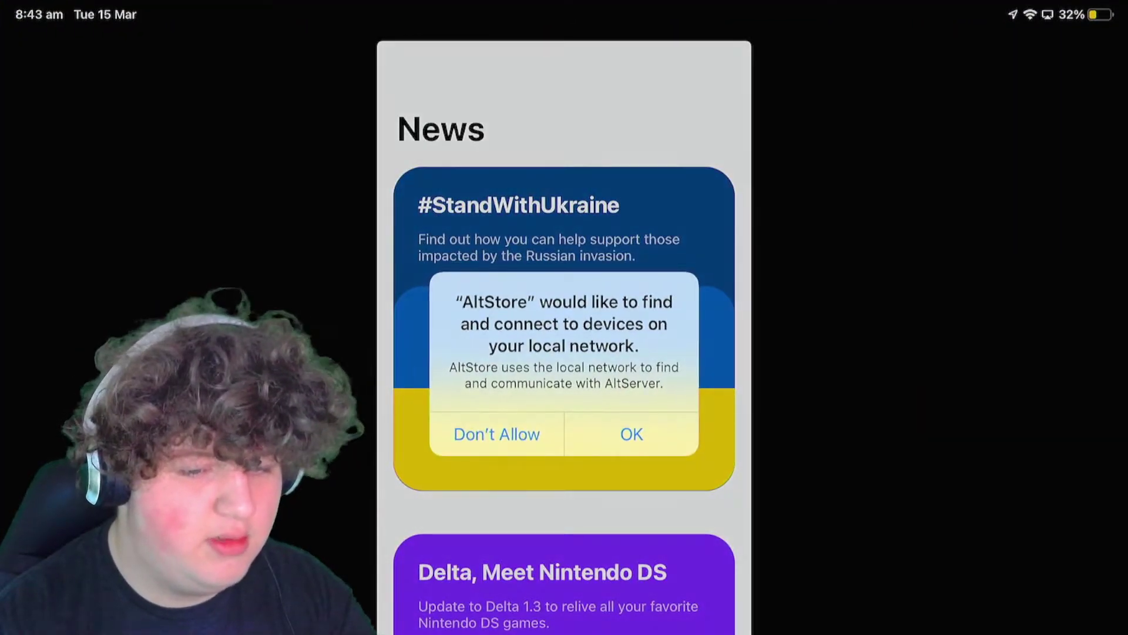
pyautogui.click(632, 433)
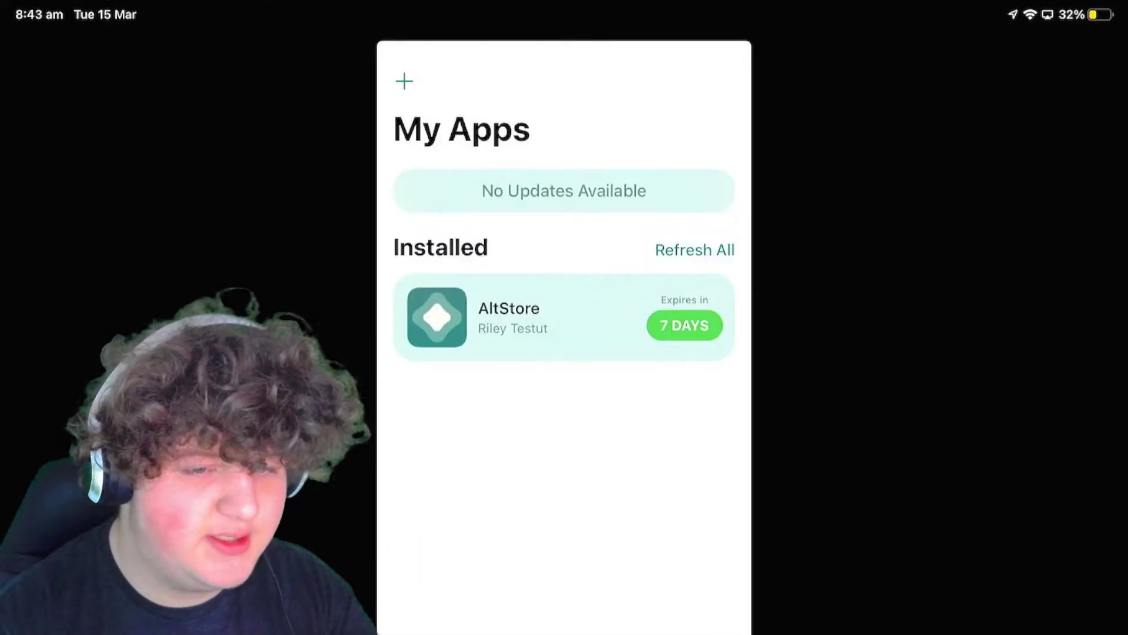
pyautogui.click(404, 81)
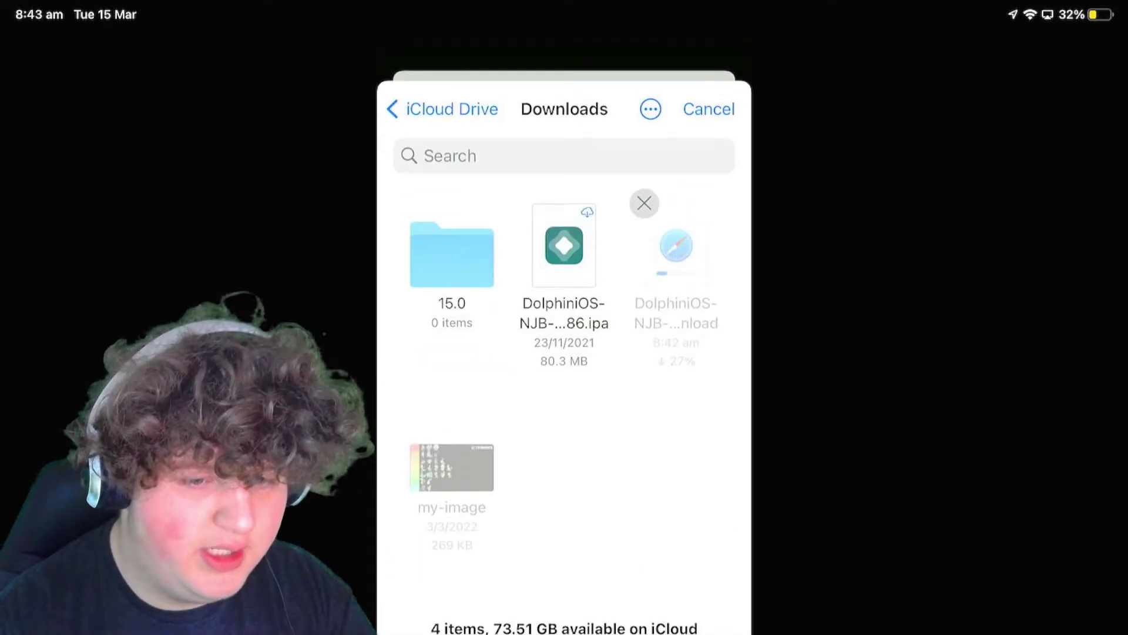
pyautogui.click(564, 246)
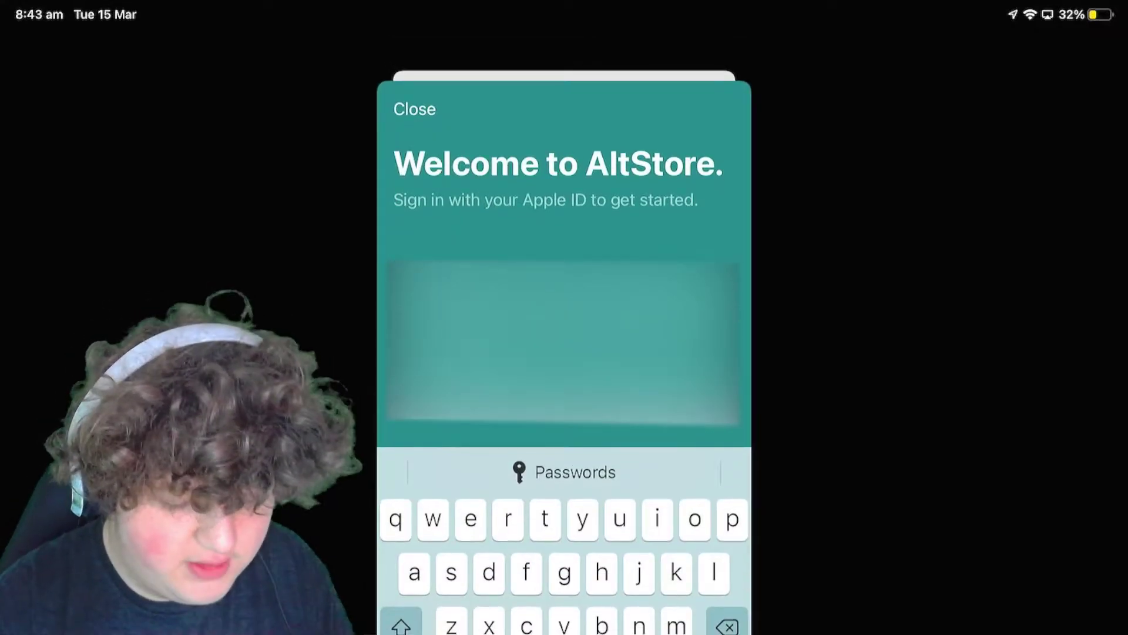
# Step: Enter the Apple ID e-mail and password, fix a typo, and sign in
pyautogui.write('y')
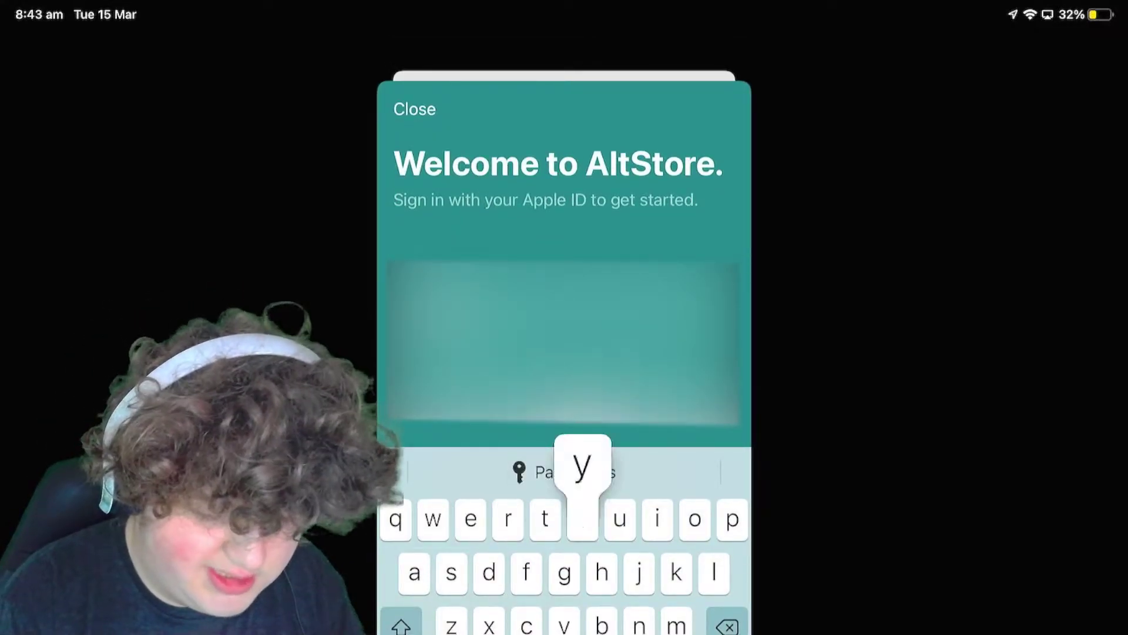
pyautogui.write('y')
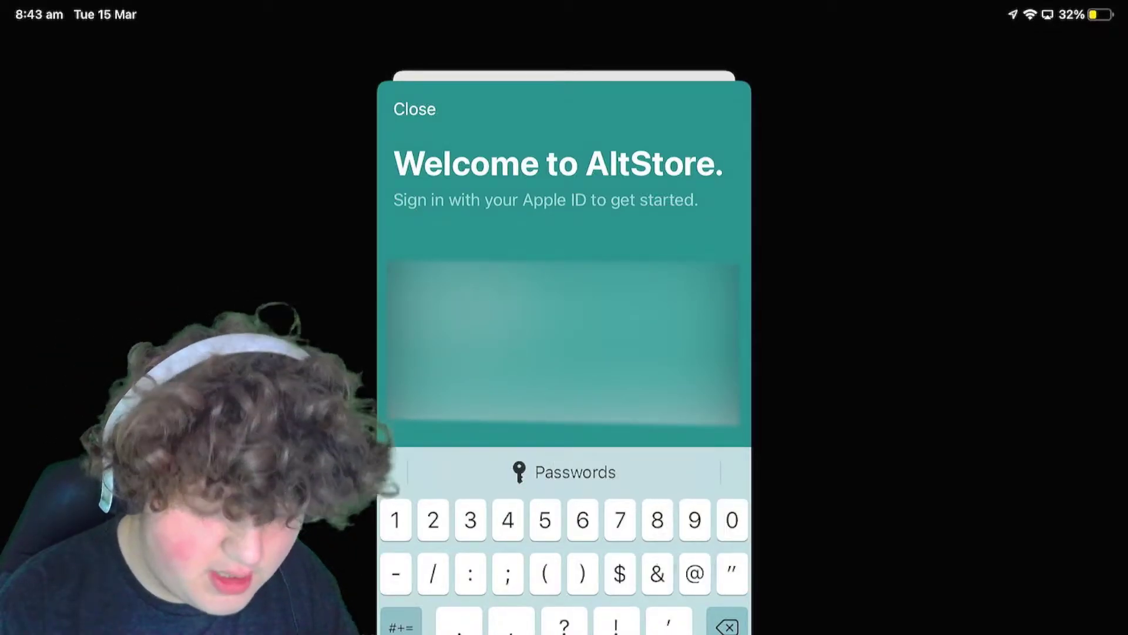
pyautogui.write('@l')
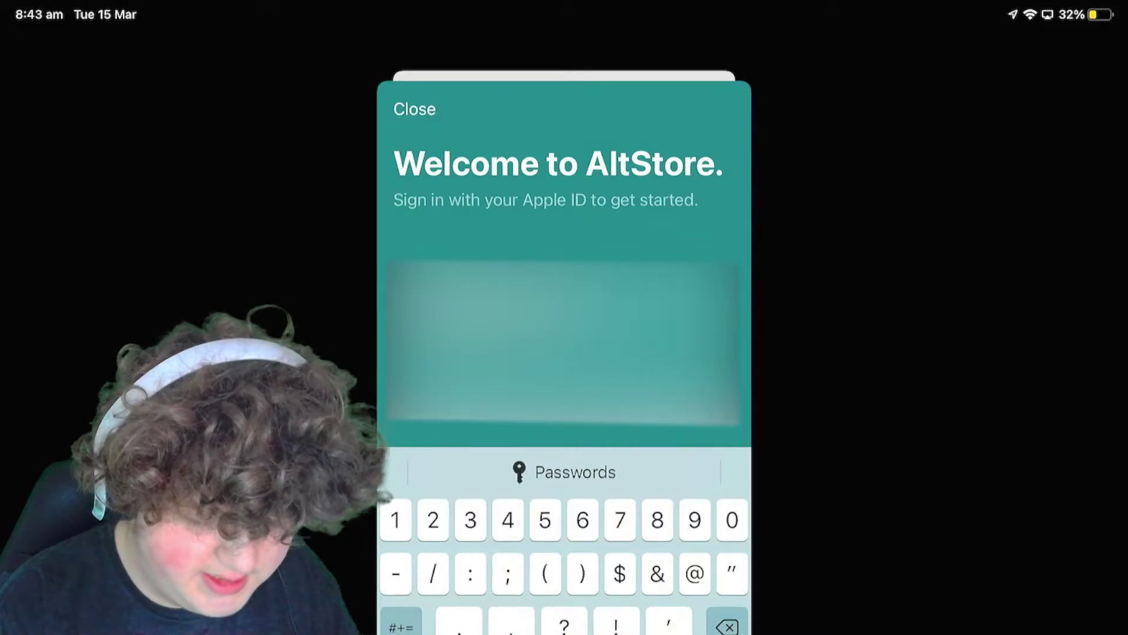
pyautogui.write('.c')
pyautogui.press('Return')
pyautogui.press('BackSpace')
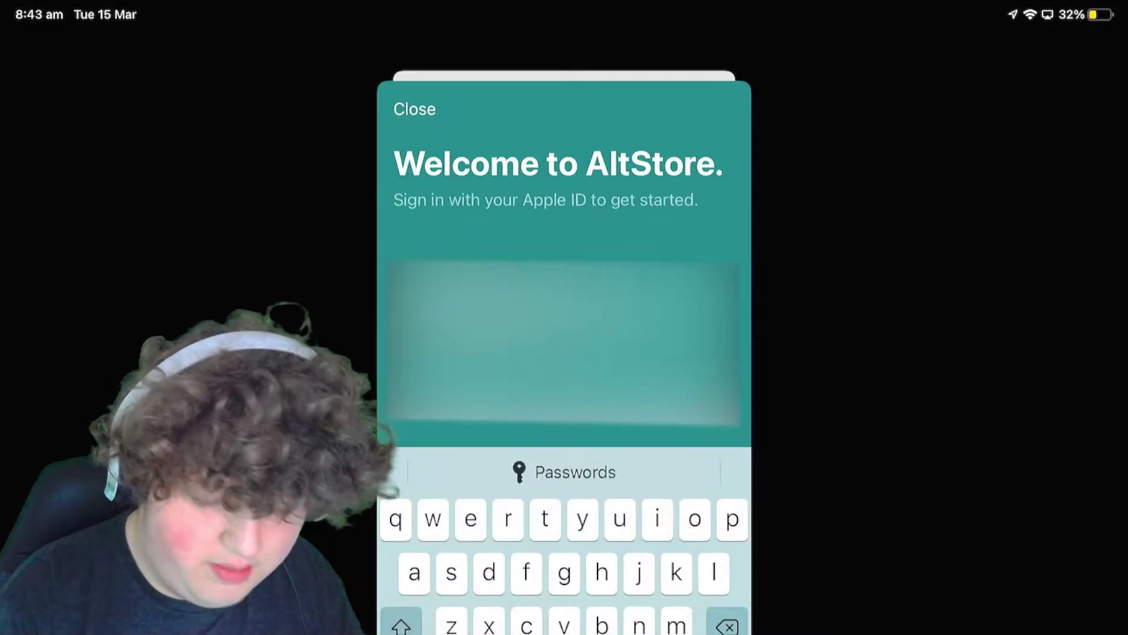
pyautogui.press('Return')
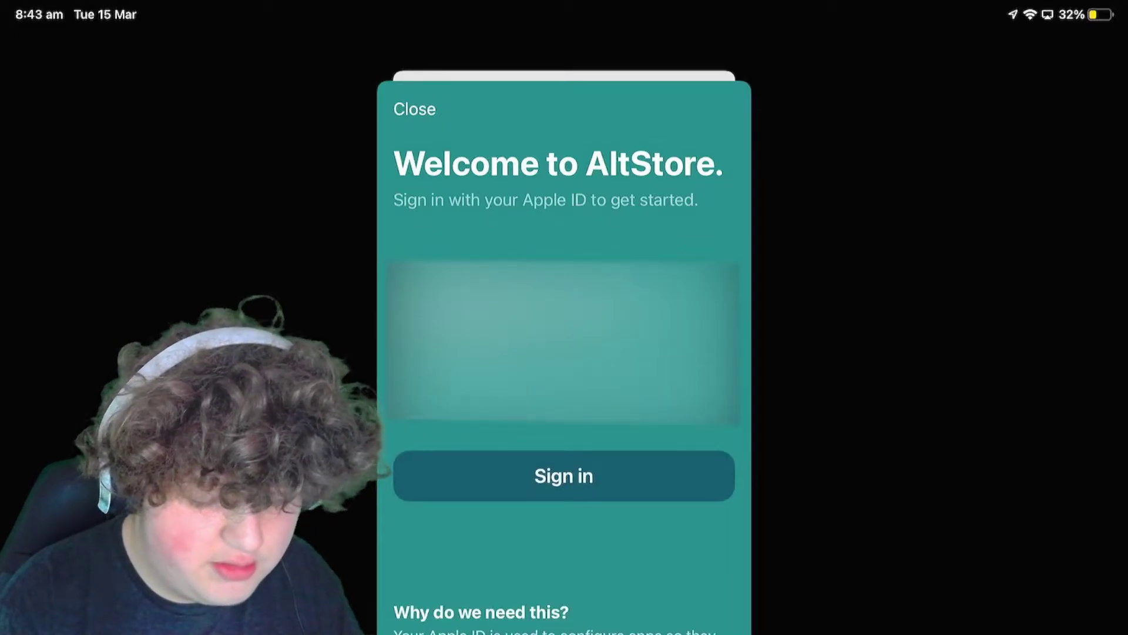
pyautogui.click(564, 476)
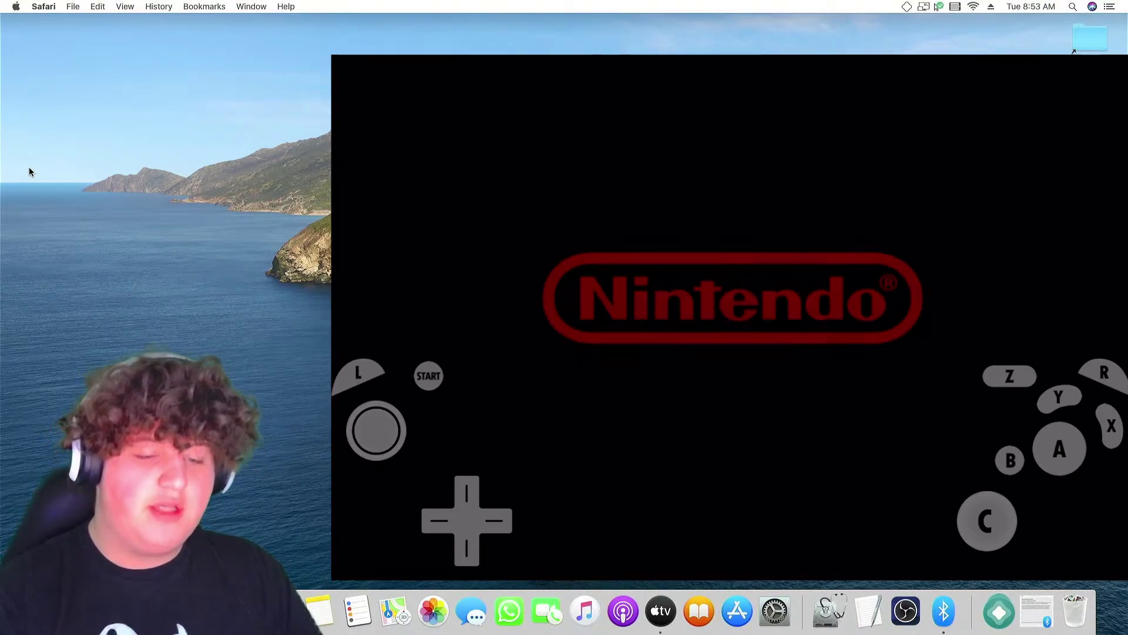
# Step: Use AltServer's menu-bar Enable JIT submenu to enable JIT for the app on the iPad
pyautogui.click(29, 171)
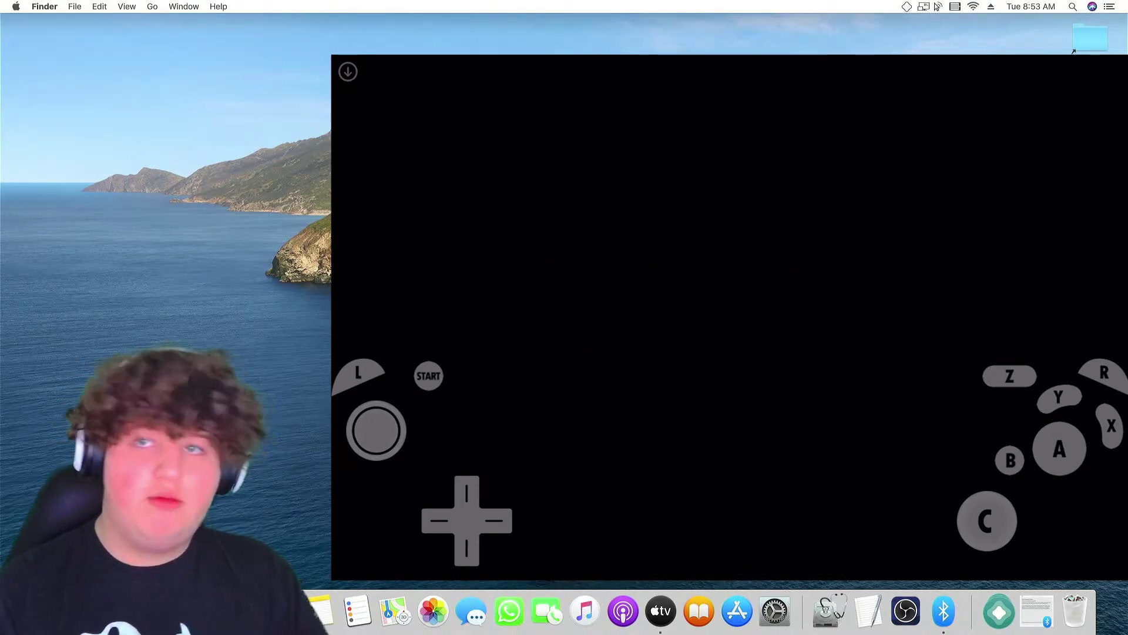
pyautogui.click(908, 7)
pyautogui.moveTo(940, 50)
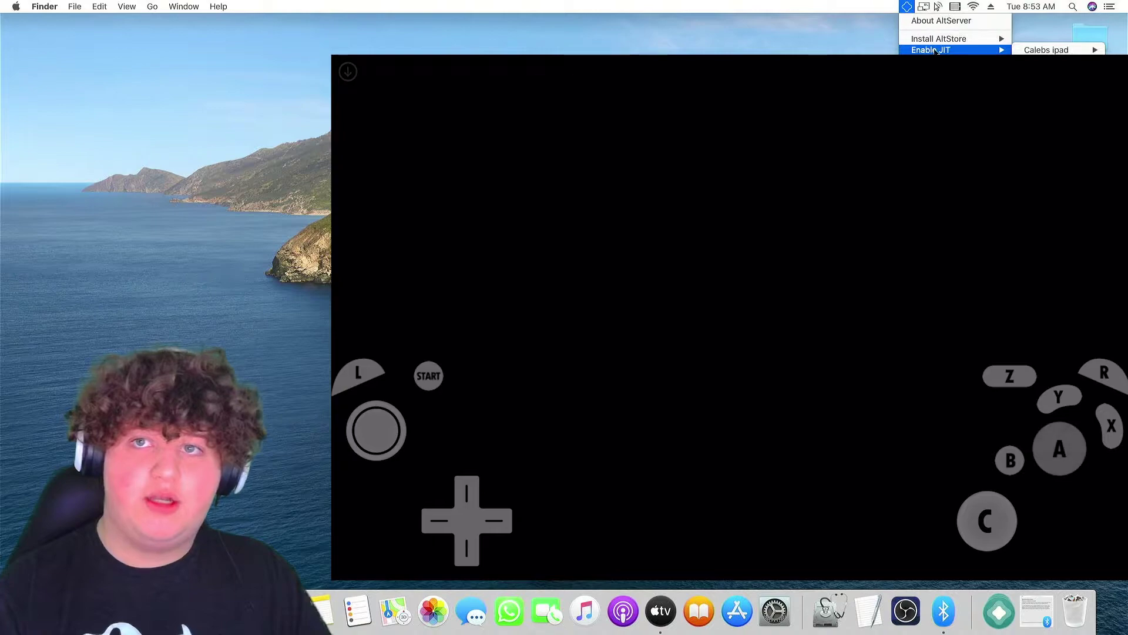
pyautogui.moveTo(1049, 50)
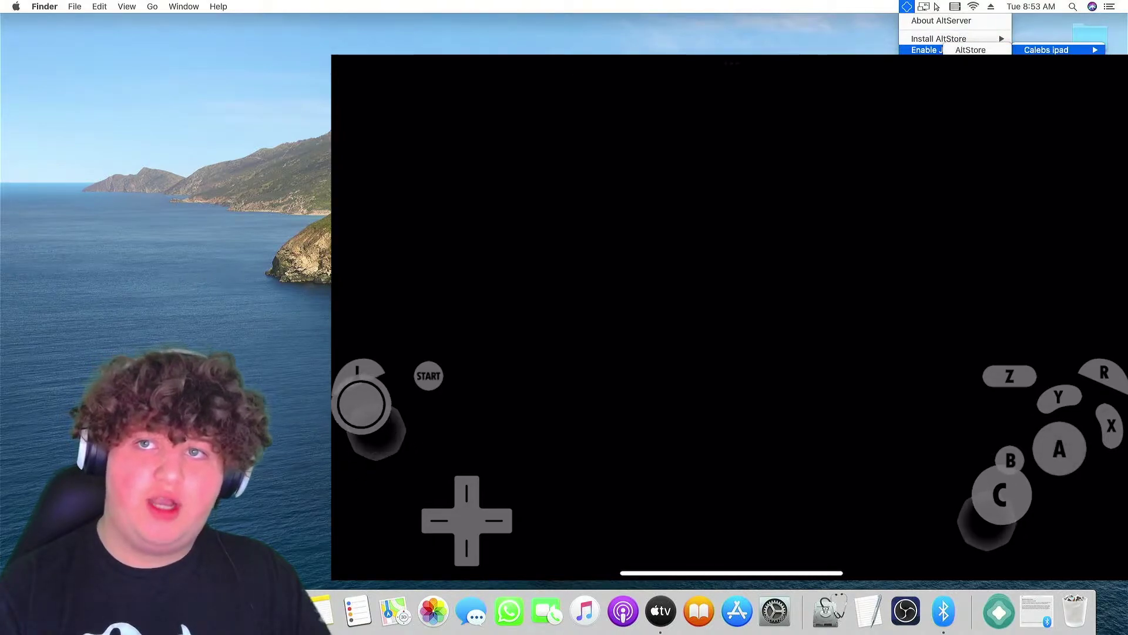
pyautogui.click(992, 52)
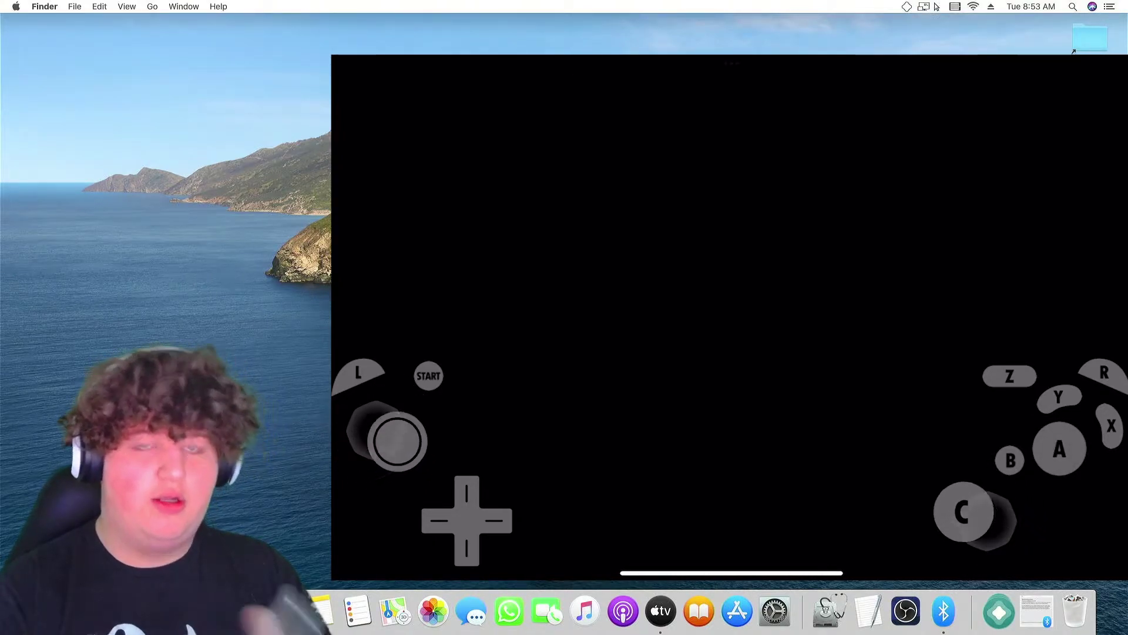